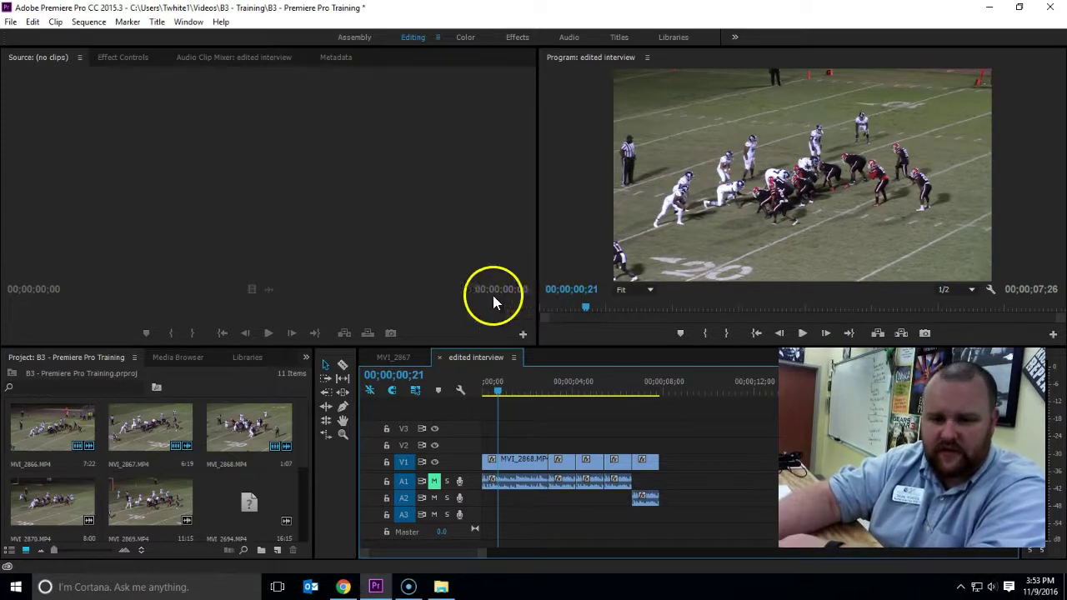
- In the Media Browser, expand C: and open Users > your user folder
click(190, 359)
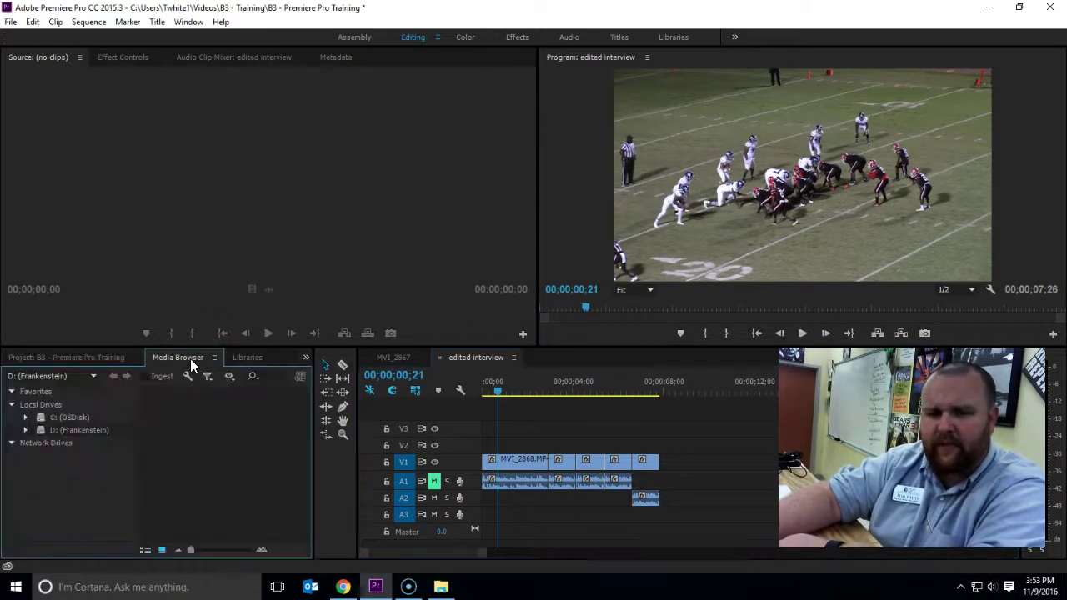
click(27, 416)
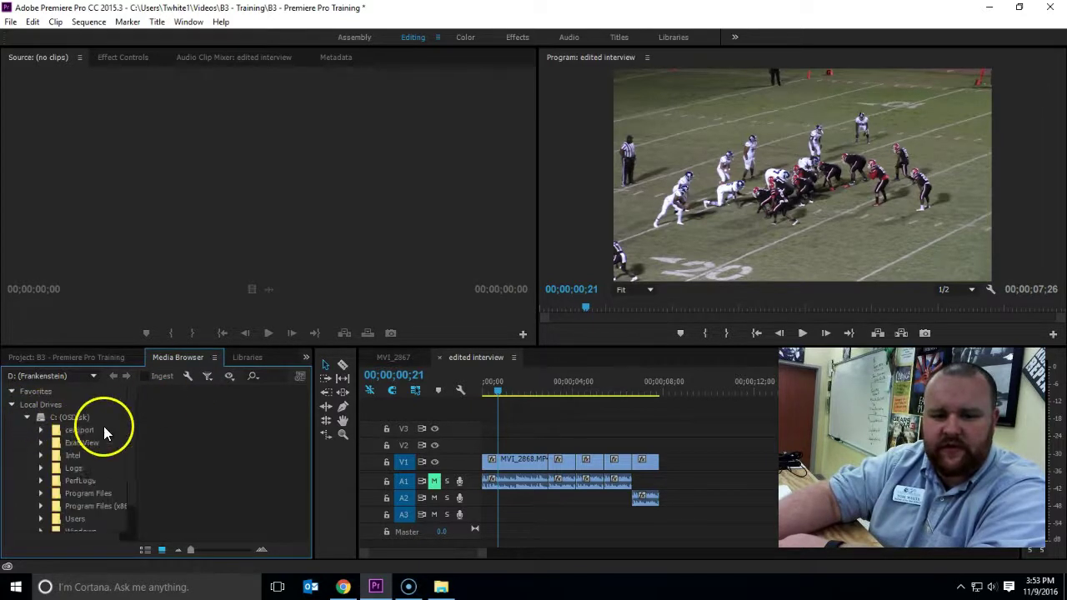
scroll(106, 425, down, 1)
click(75, 486)
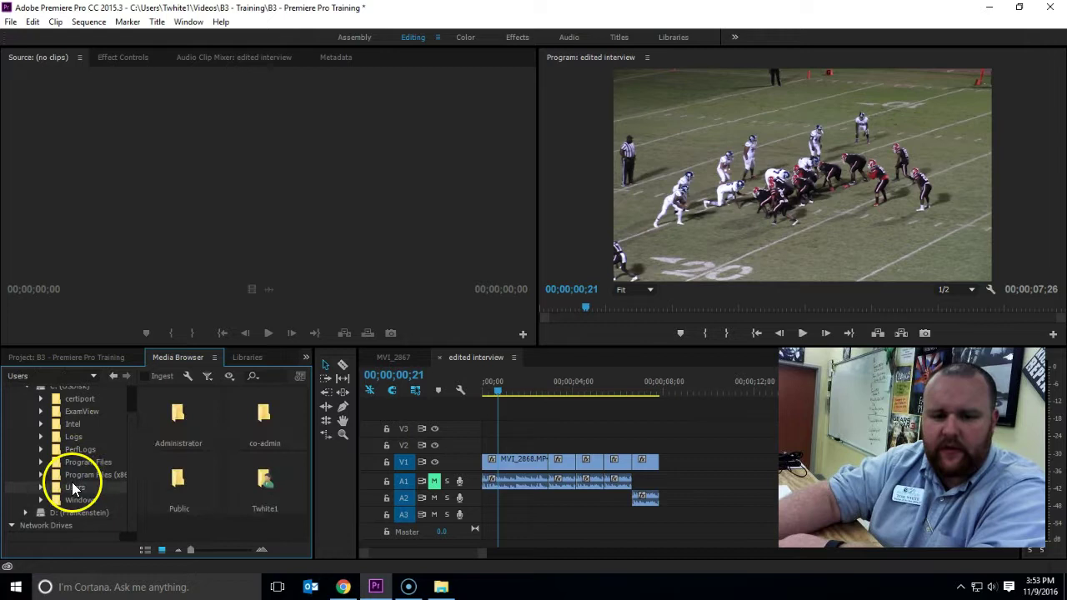
double_click(276, 489)
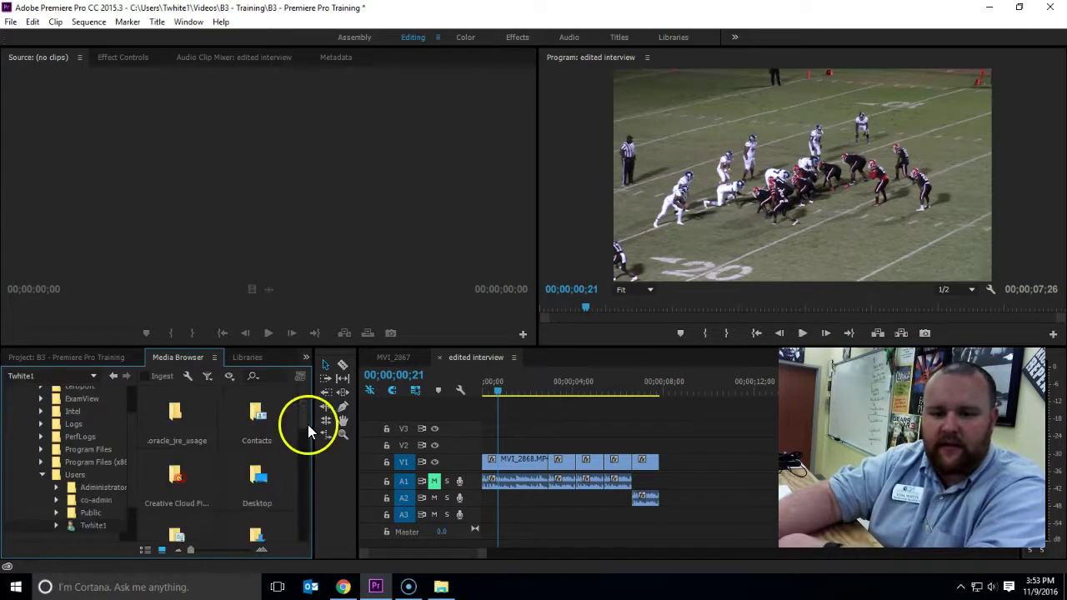
- Open Downloads and select the RockdaleLive_Lower_1 After Effects project
scroll(289, 446, down, 2)
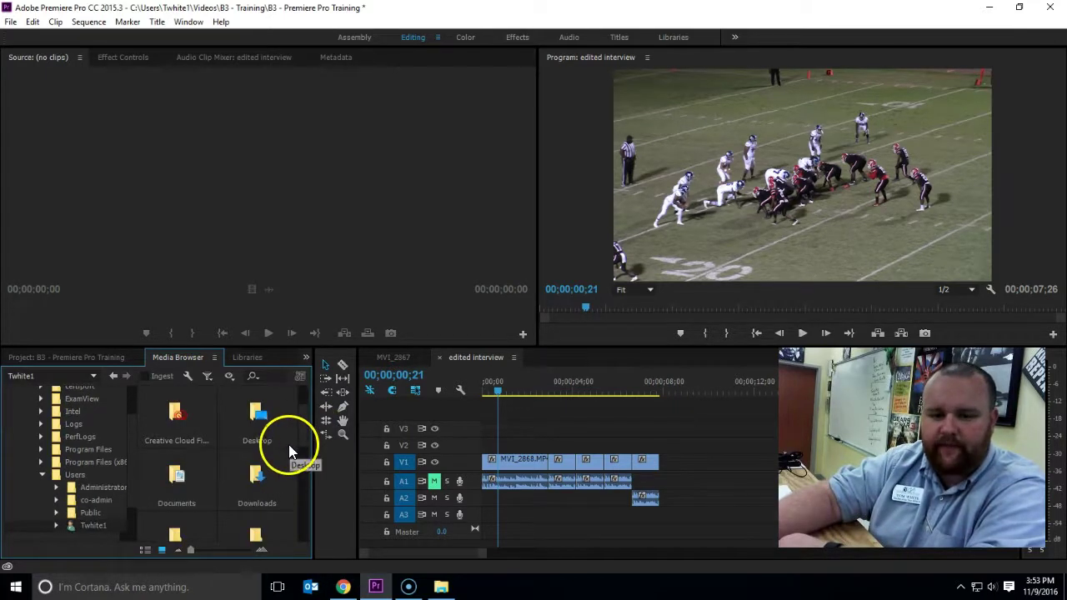
double_click(252, 472)
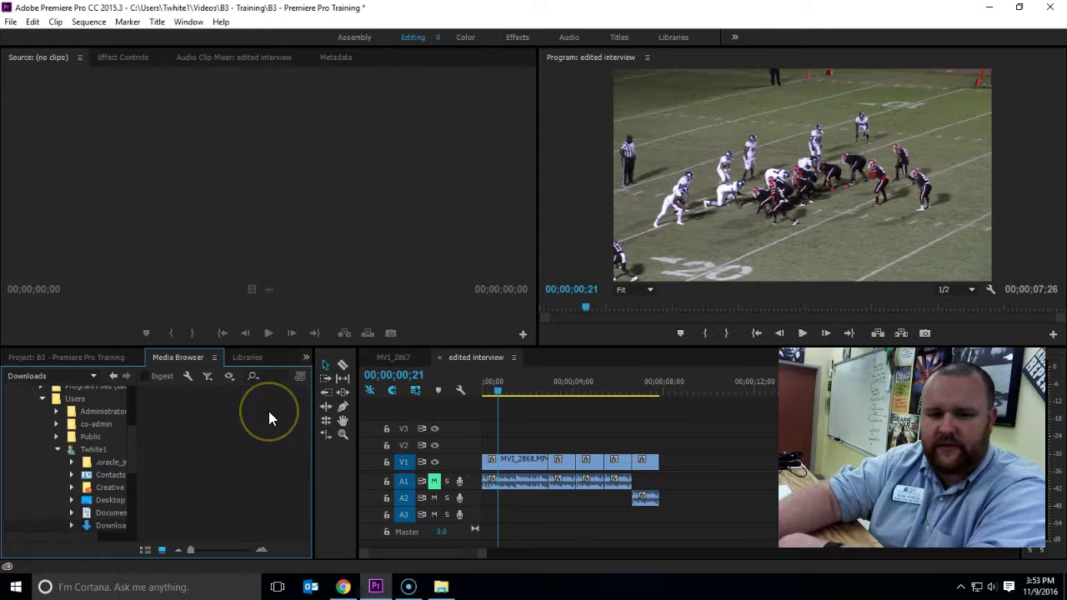
click(234, 425)
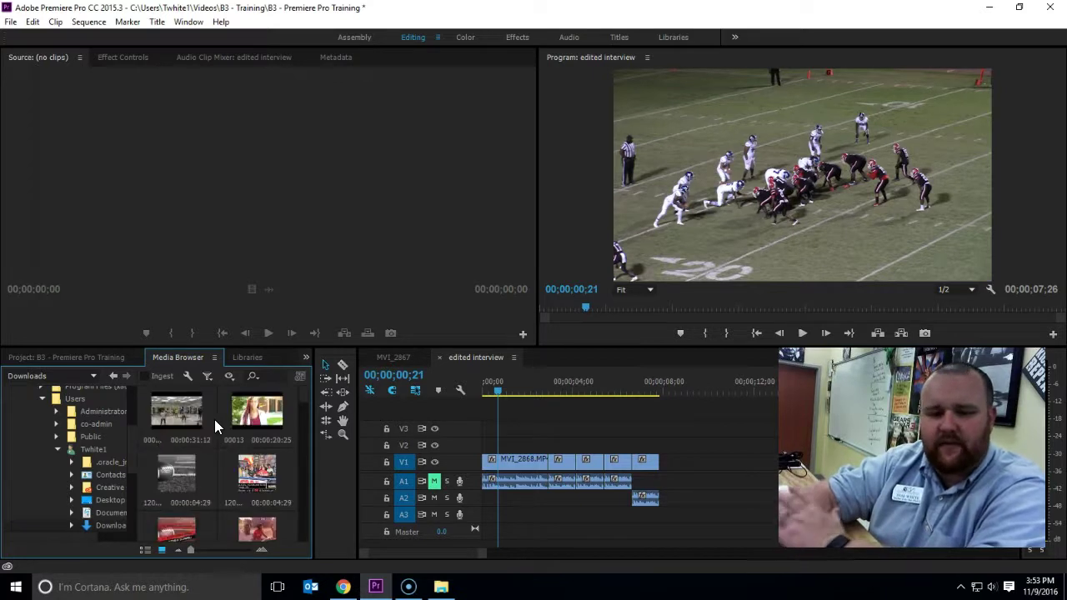
click(213, 428)
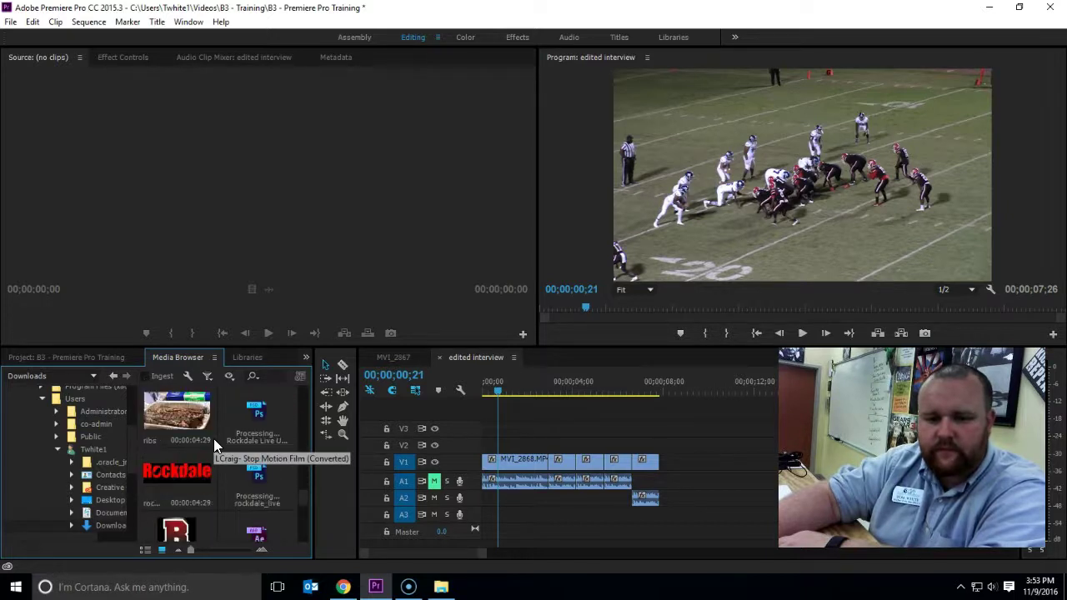
click(233, 466)
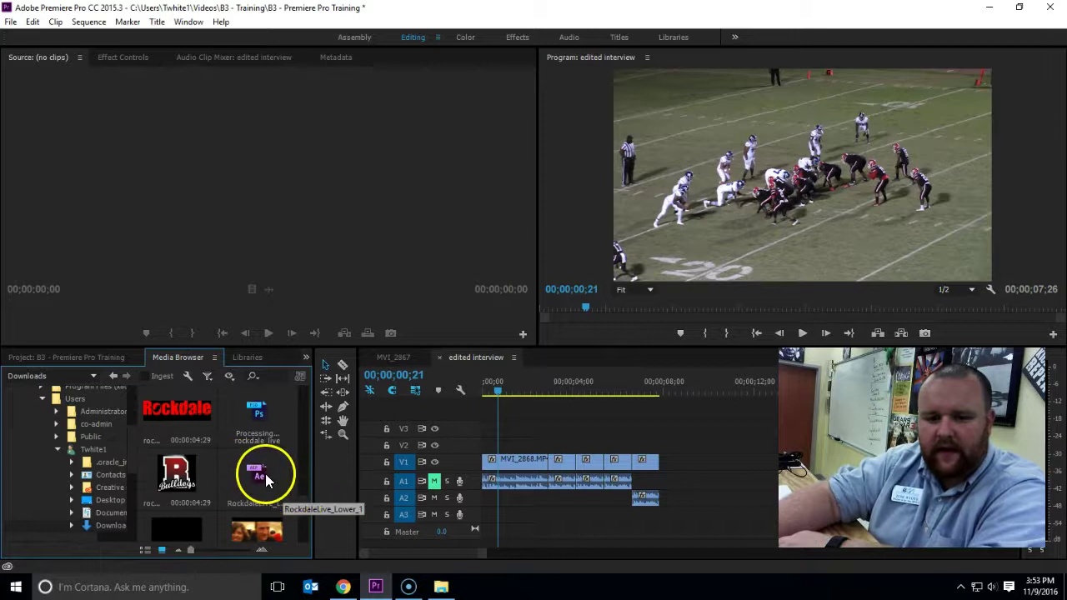
click(259, 475)
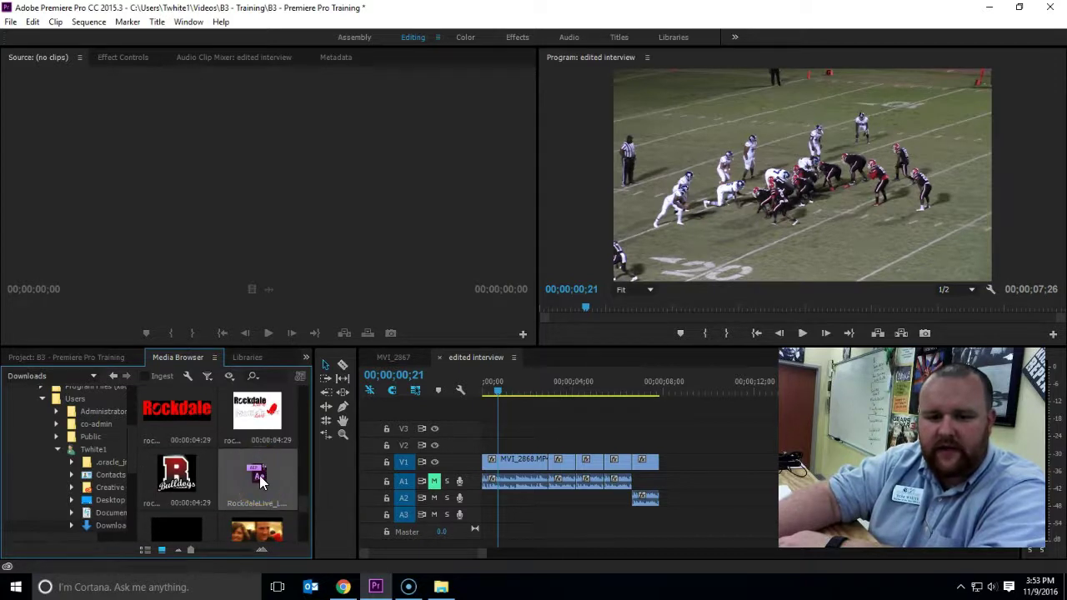
- Drag the RockdaleLive_Lower_1 .aep into the Project panel, then cancel the stalled import
drag(260, 475, 200, 512)
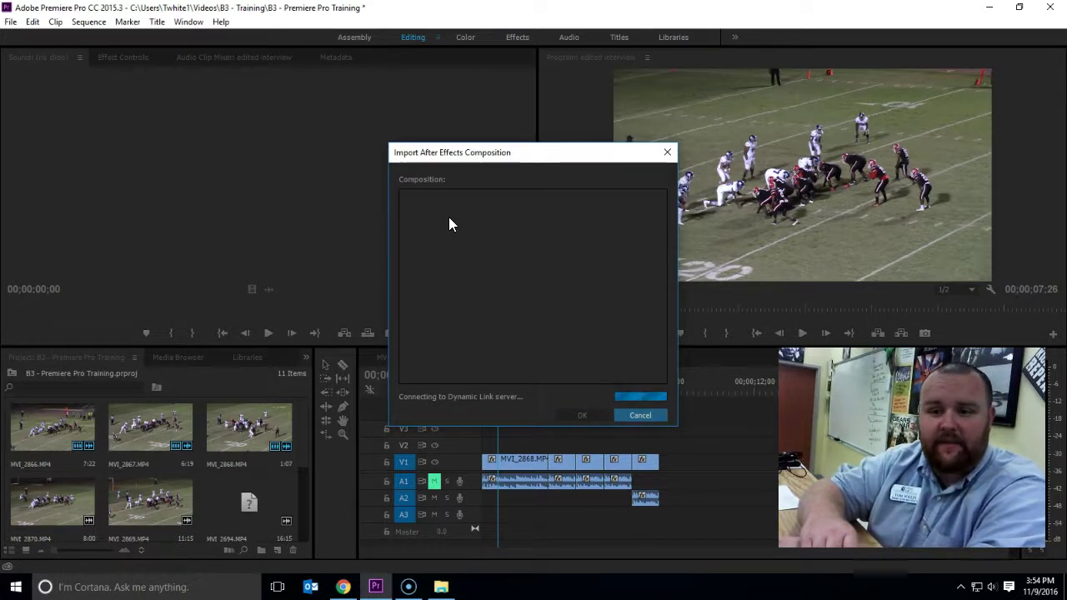
click(485, 300)
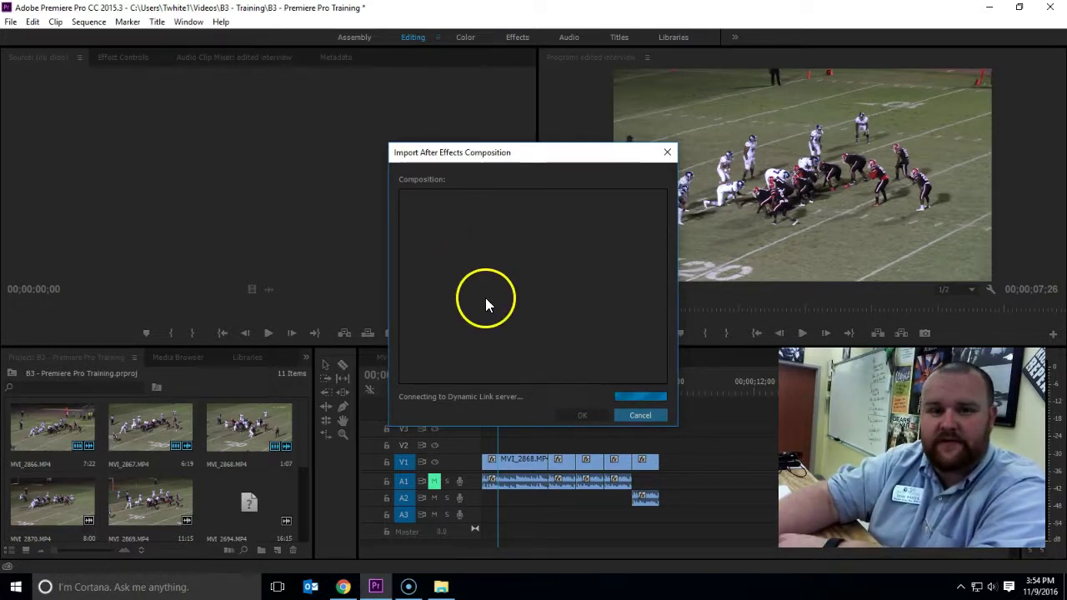
click(655, 415)
click(400, 531)
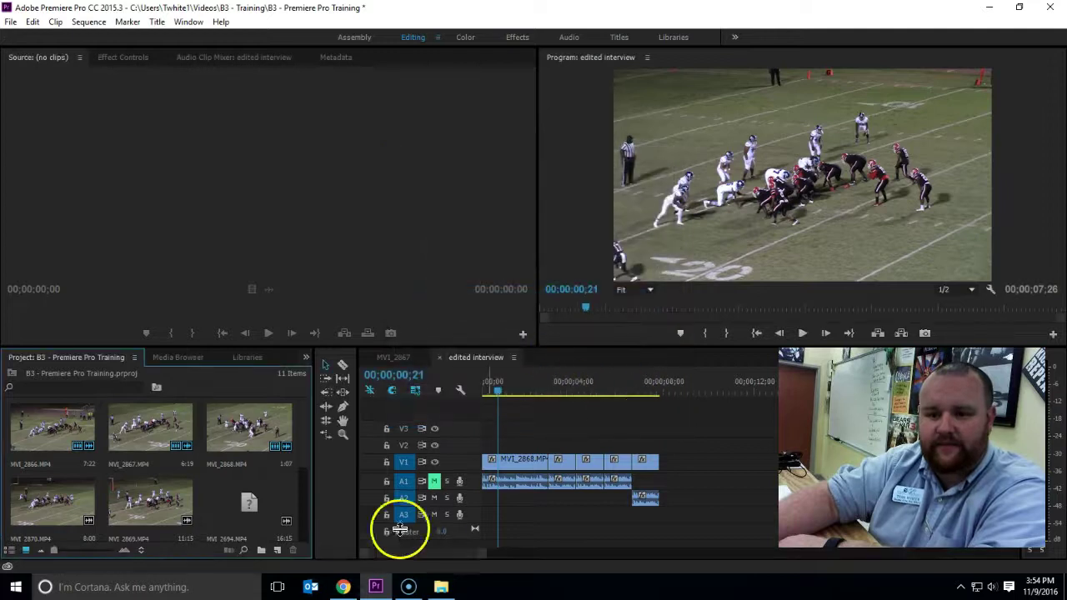
- Re-import the .aep, choosing Precomps > Lower Third Precomp and confirming with OK
click(180, 357)
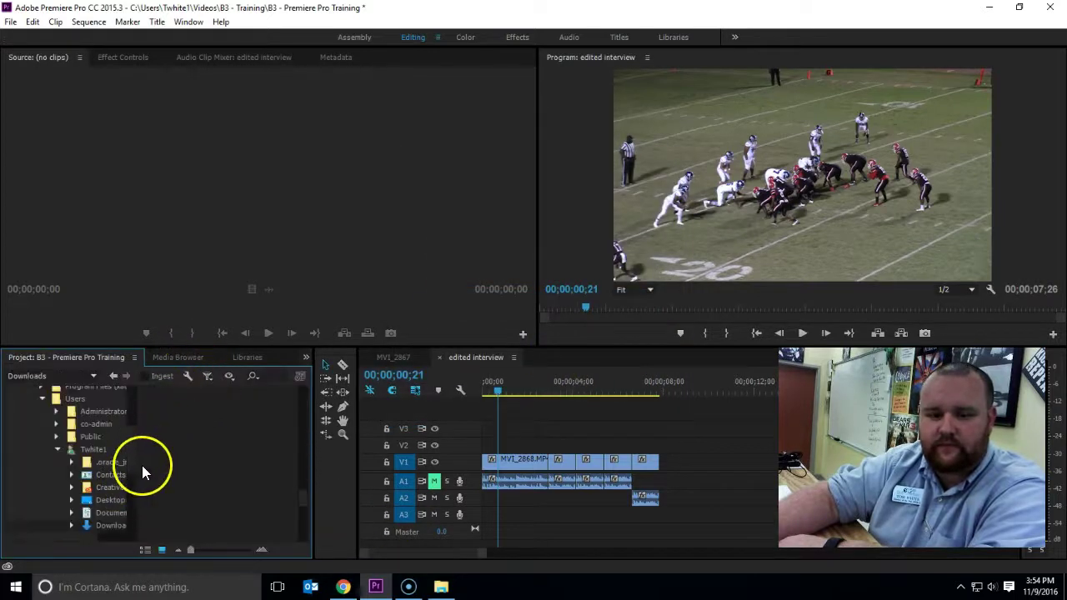
click(67, 525)
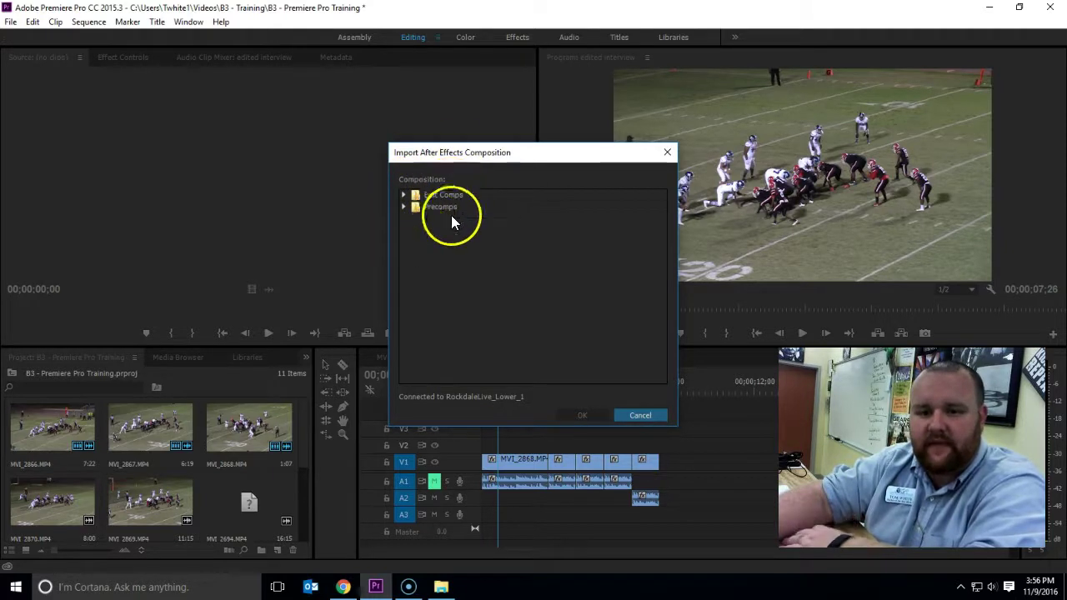
click(406, 206)
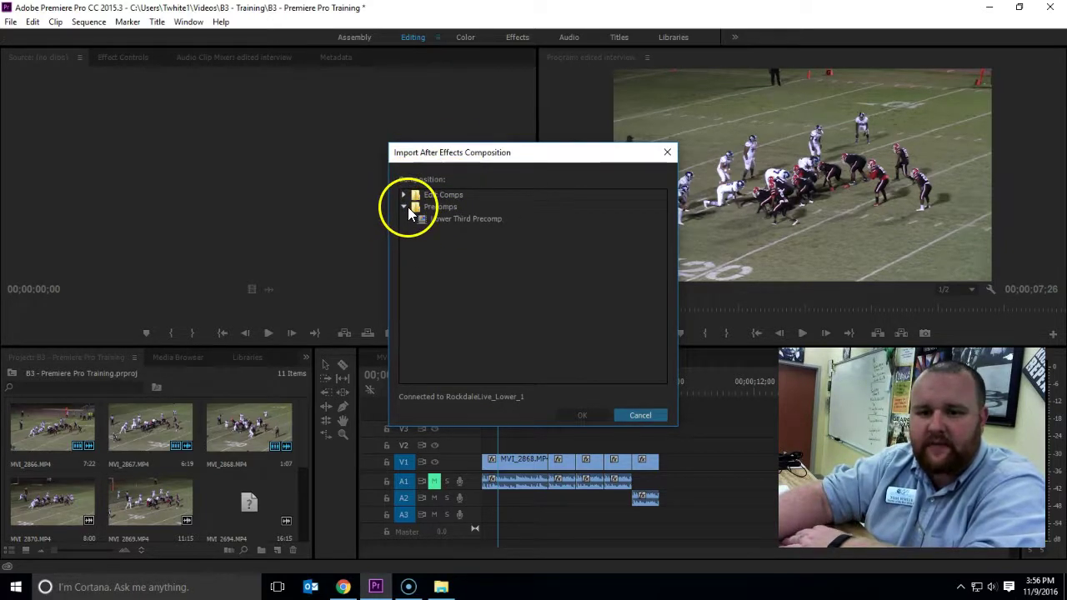
click(461, 219)
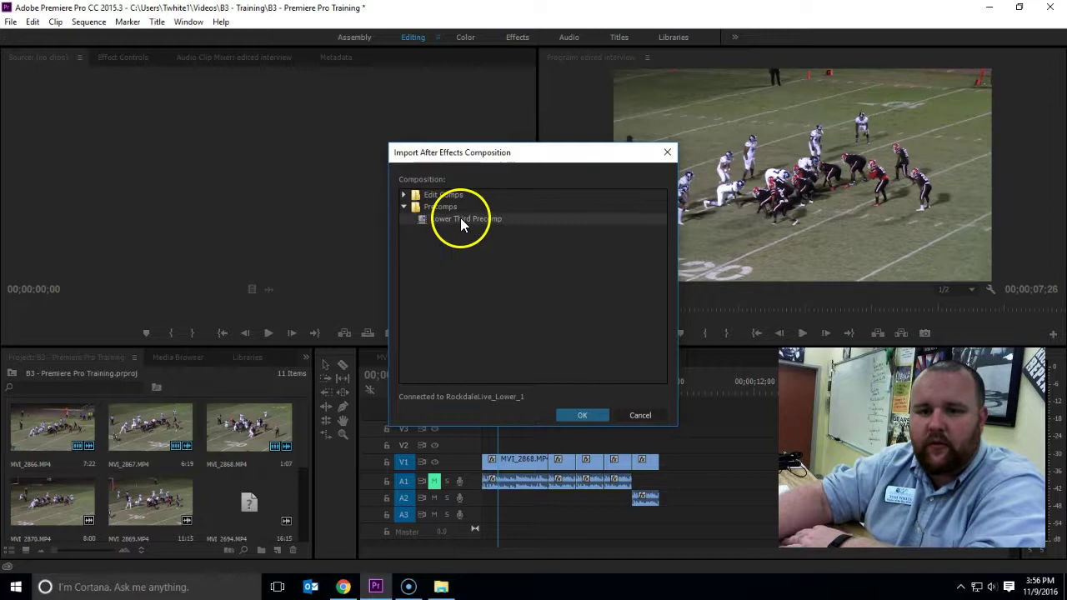
click(579, 414)
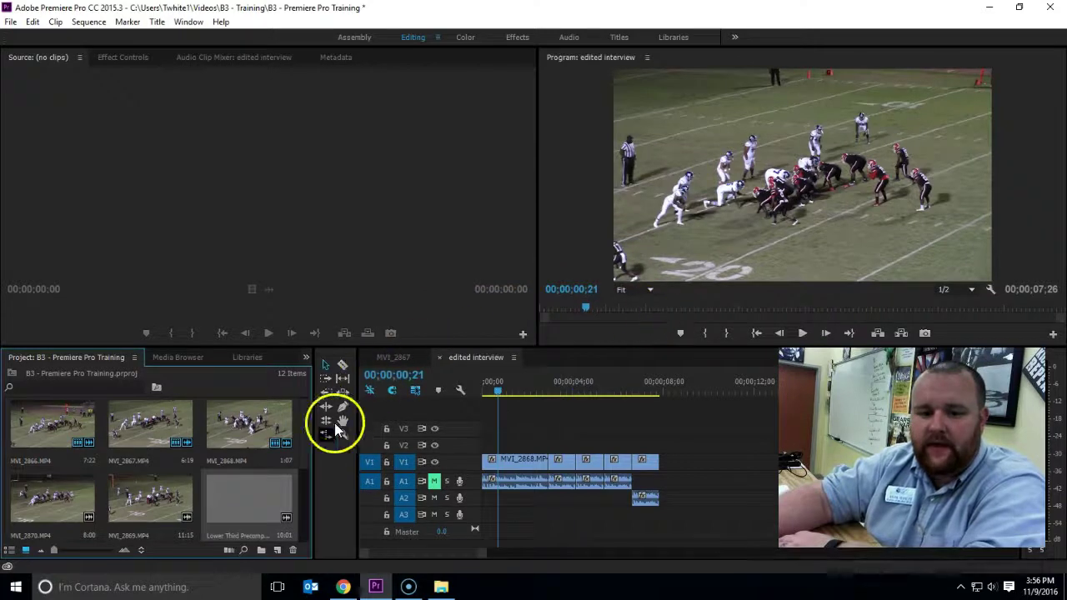
- In Effect Controls, set Home School to 'Rockdale Career Academy' and Full Name to the presenter's name
double_click(220, 486)
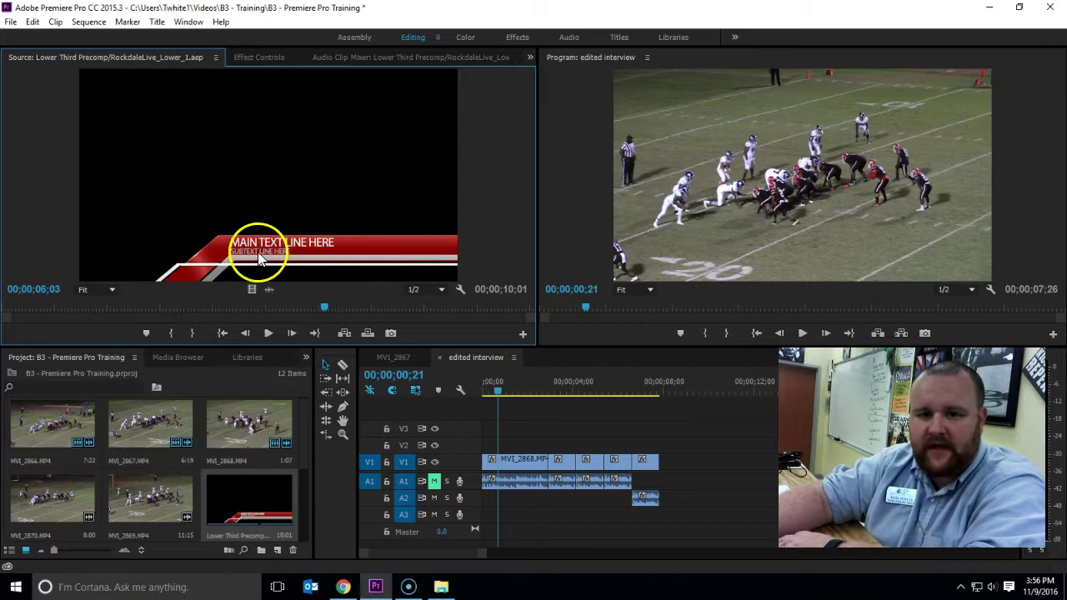
click(269, 56)
click(167, 110)
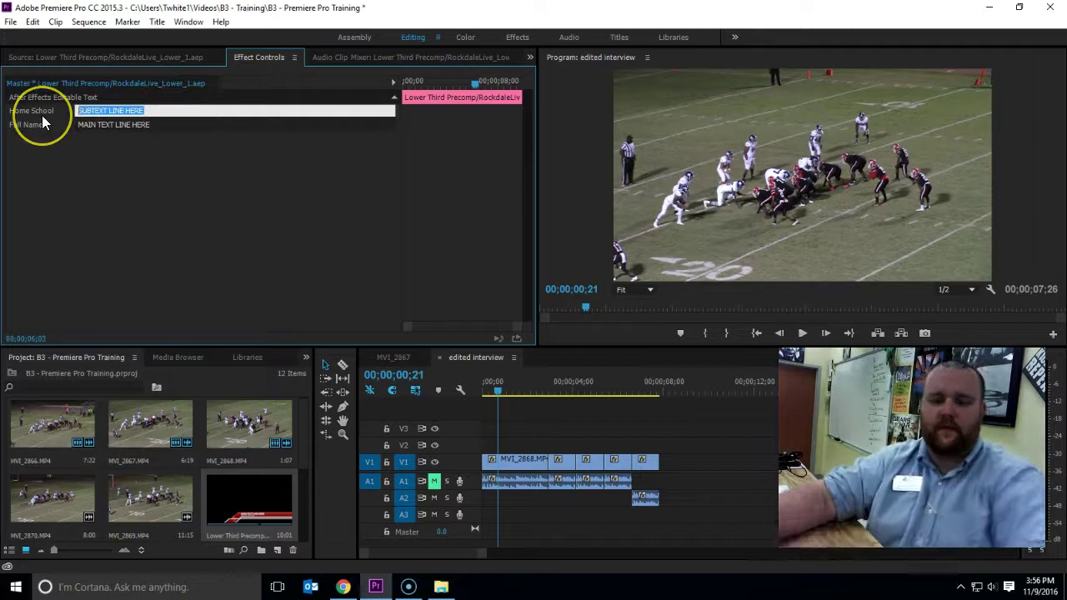
text(Rockdale Care)
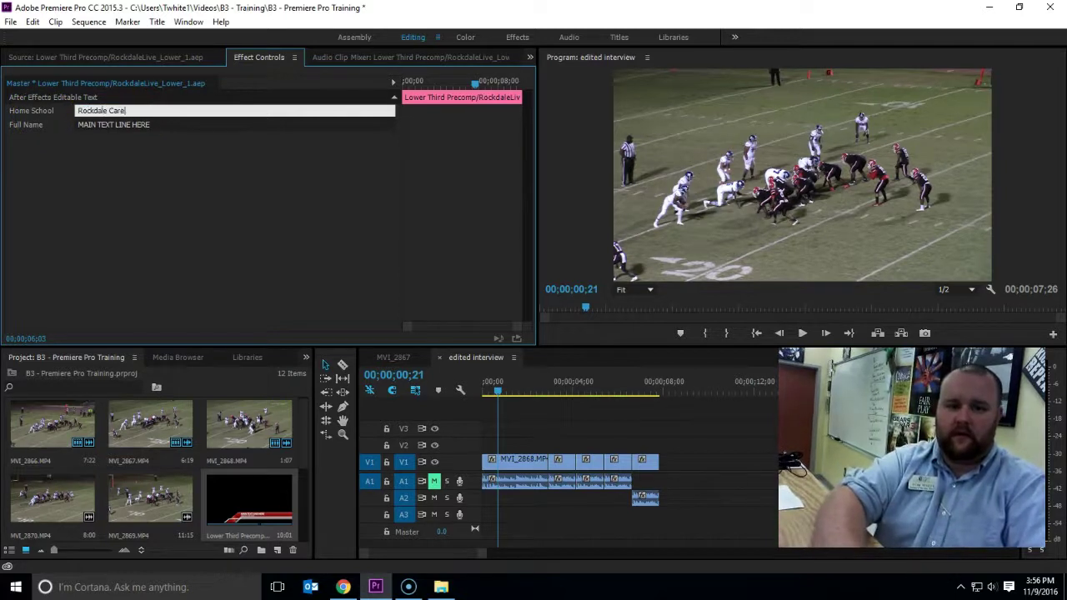
text(er Academy)
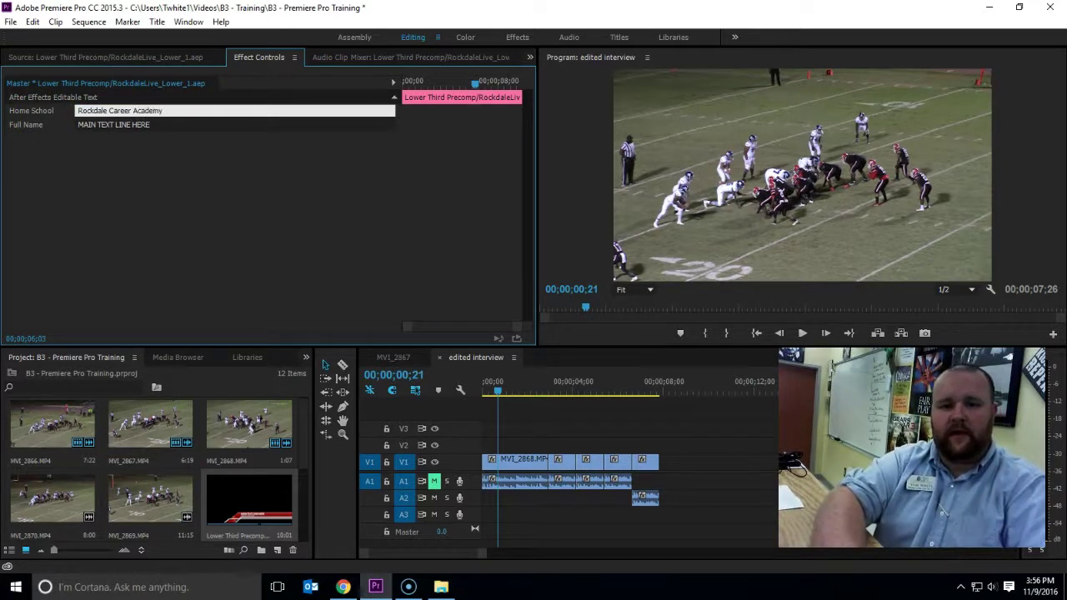
key(Tab)
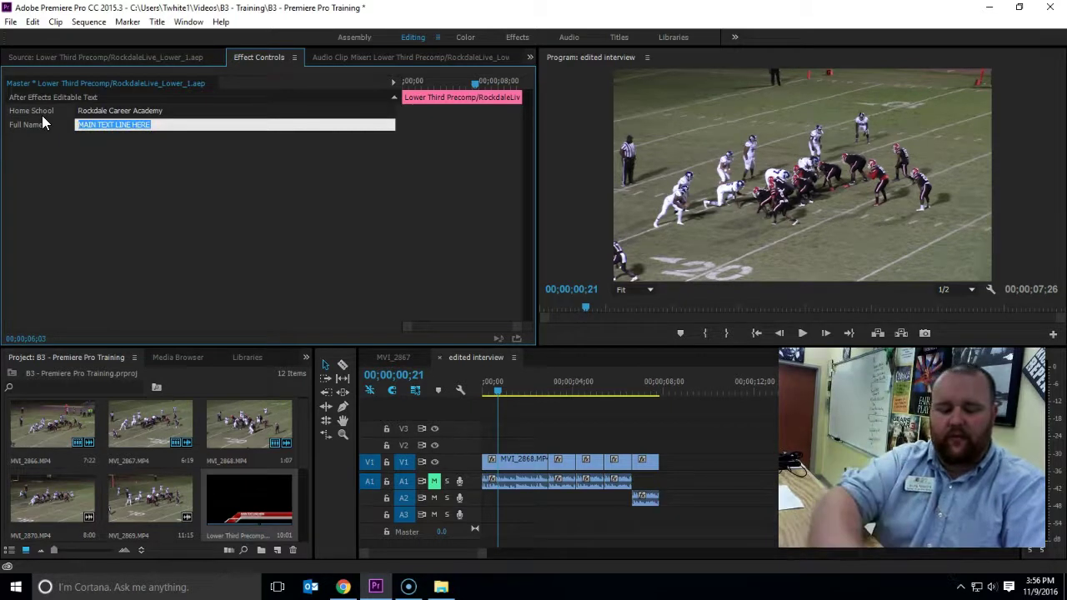
text(Tom White)
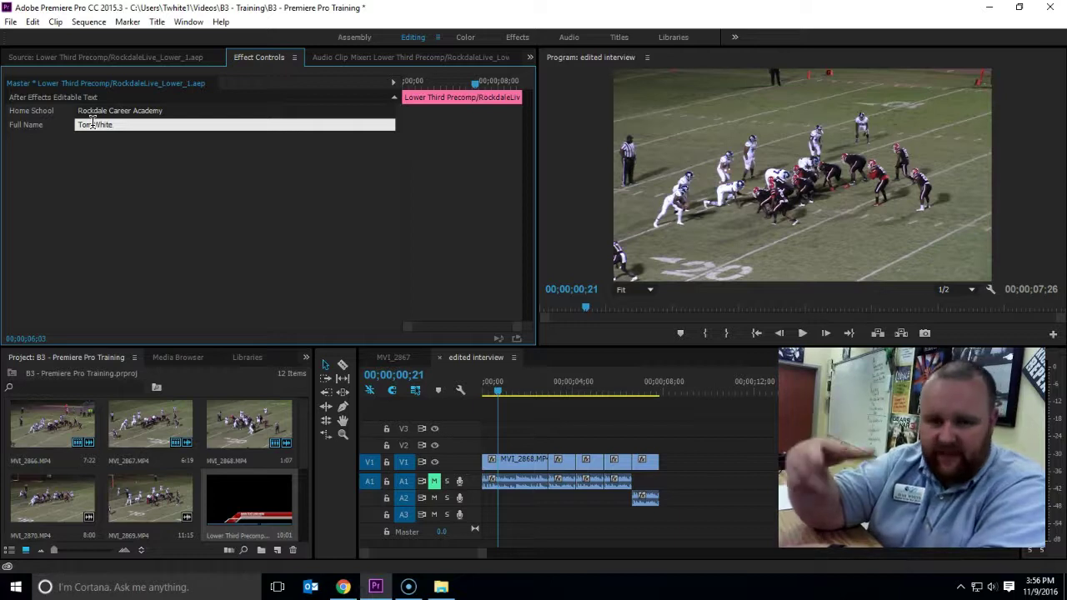
click(156, 187)
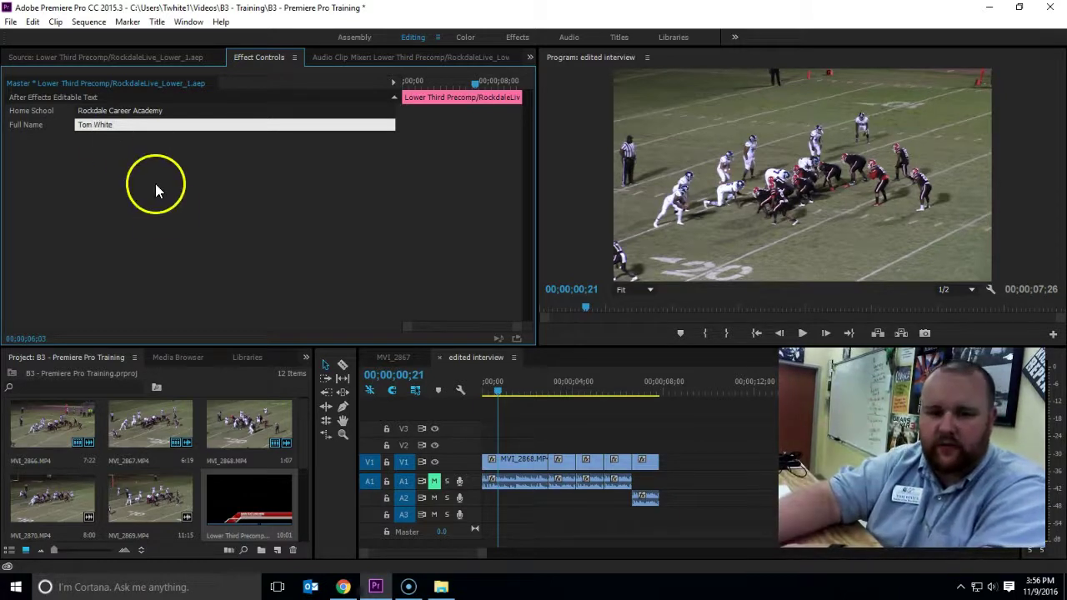
- Place Lower Third Precomp on V2 above the football clip at the sequence start and play it
drag(250, 497, 479, 445)
drag(505, 401, 475, 387)
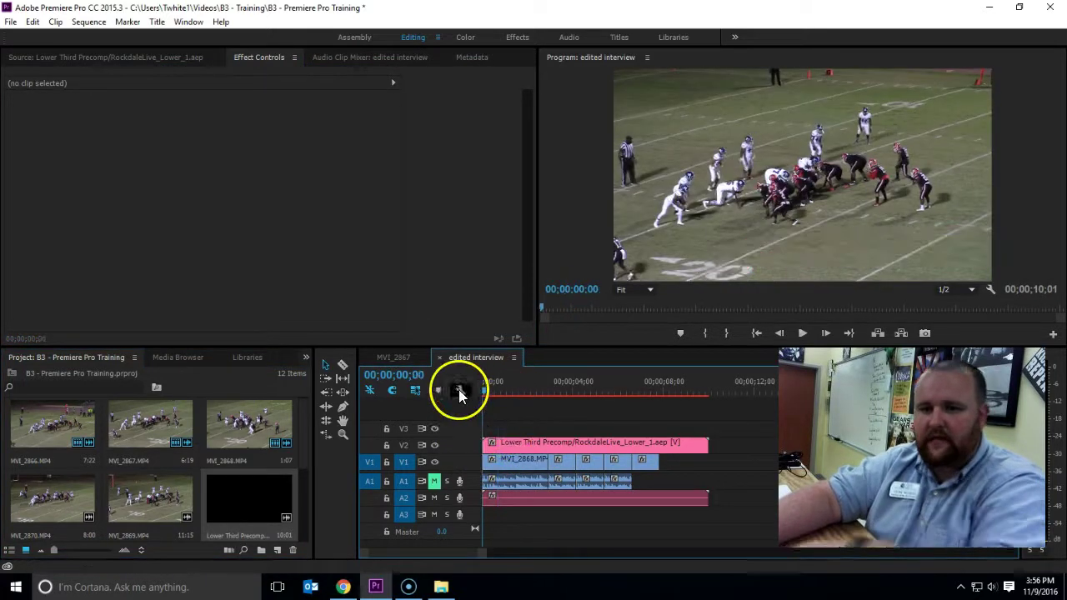
key(space)
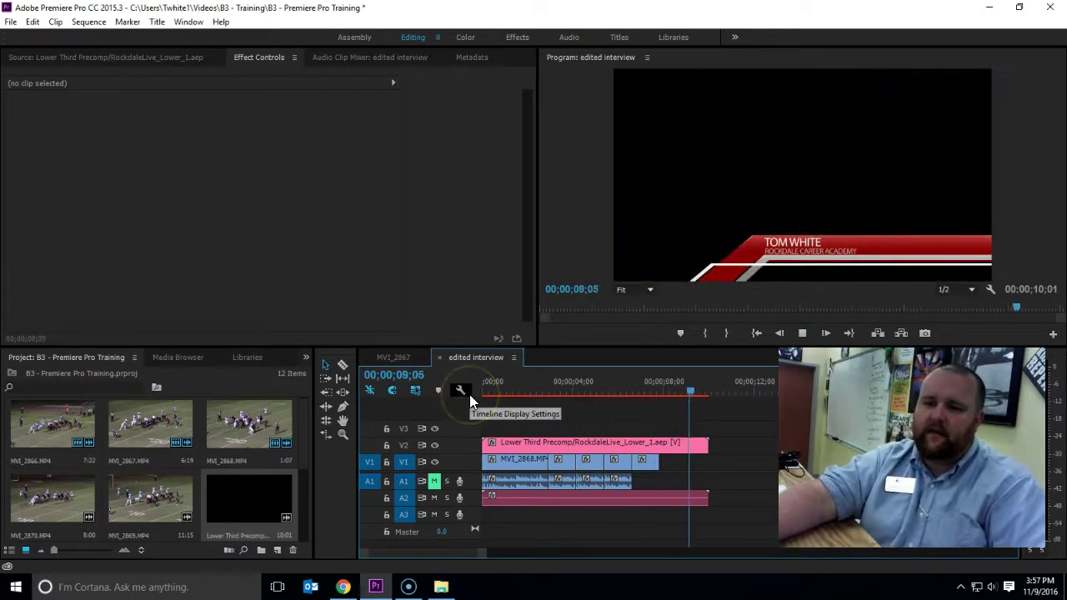
- Move the playhead back near the sequence start to preview the lower third
click(487, 395)
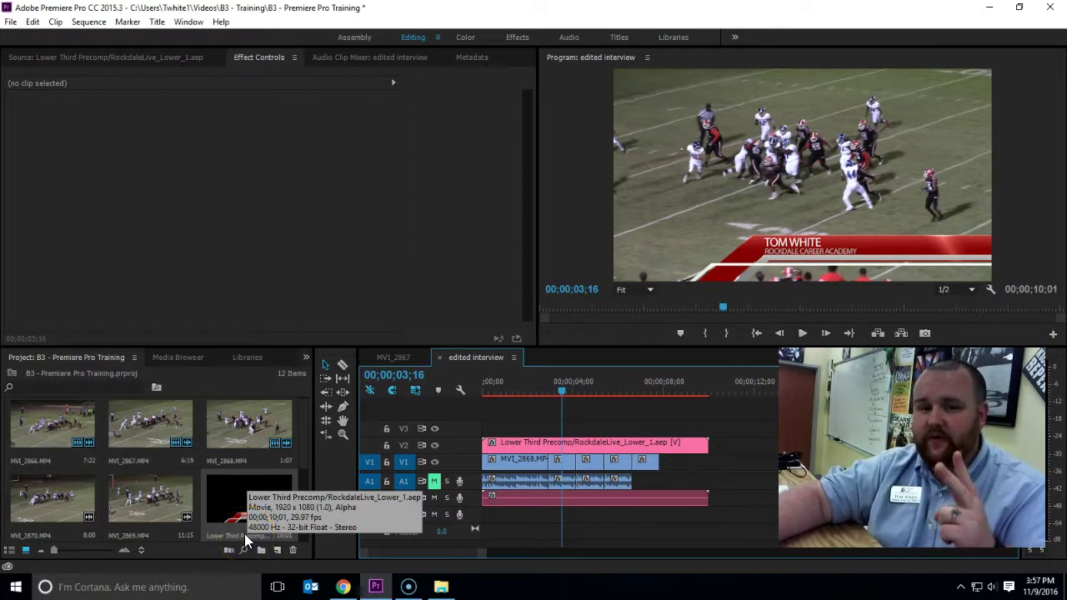
- Rename the Lower Third Precomp bin item to the presenter's name
click(241, 534)
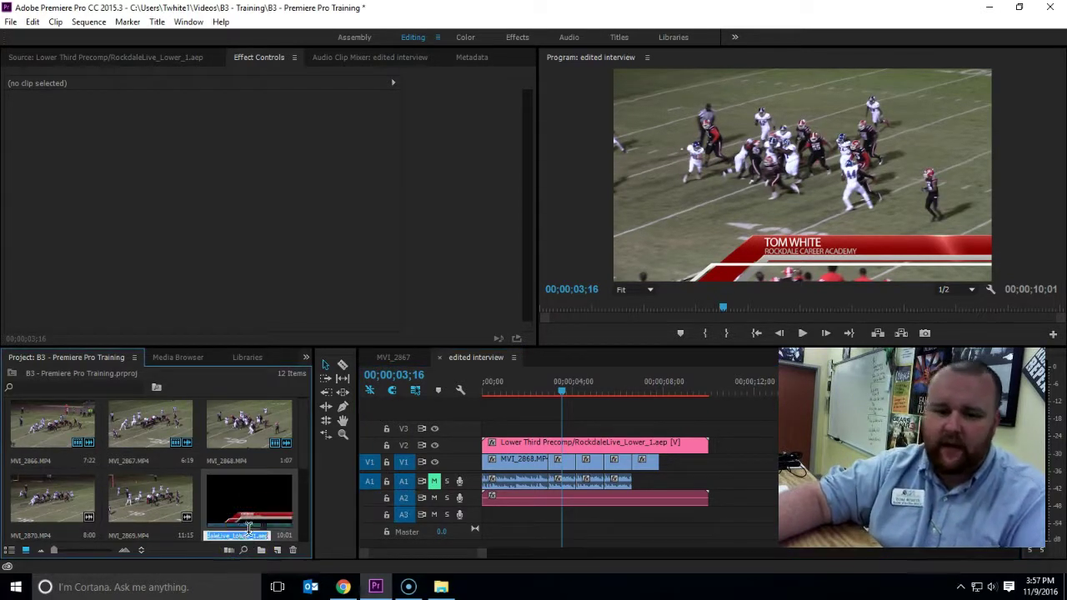
text(Tim Wh)
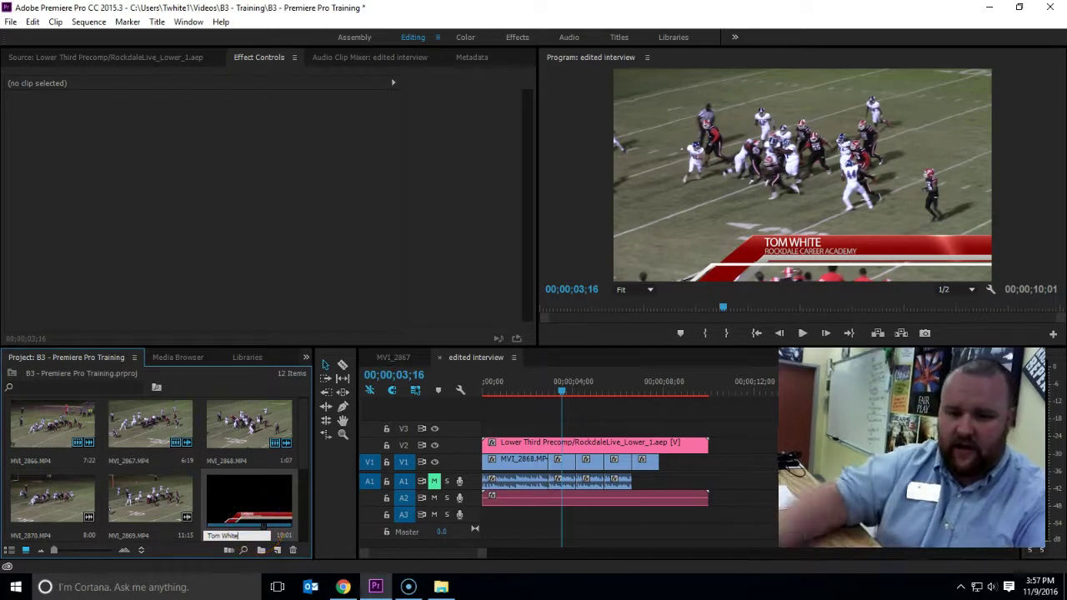
text(ite)
key(Return)
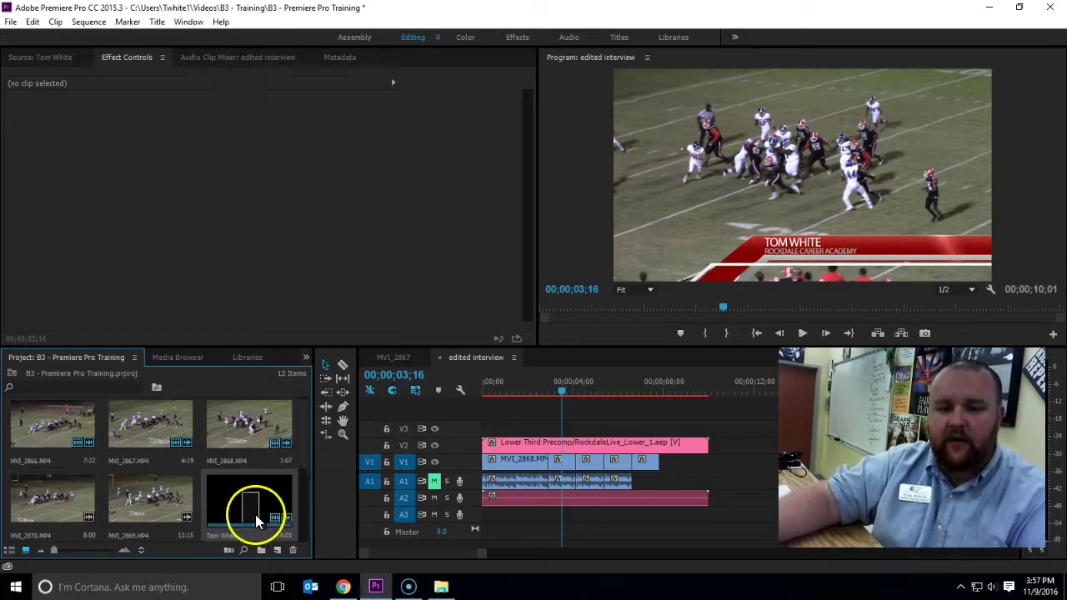
- Import Precomps > Lower Third Precomp again from the RockdaleLive After Effects project
click(179, 357)
scroll(256, 456, down, 4)
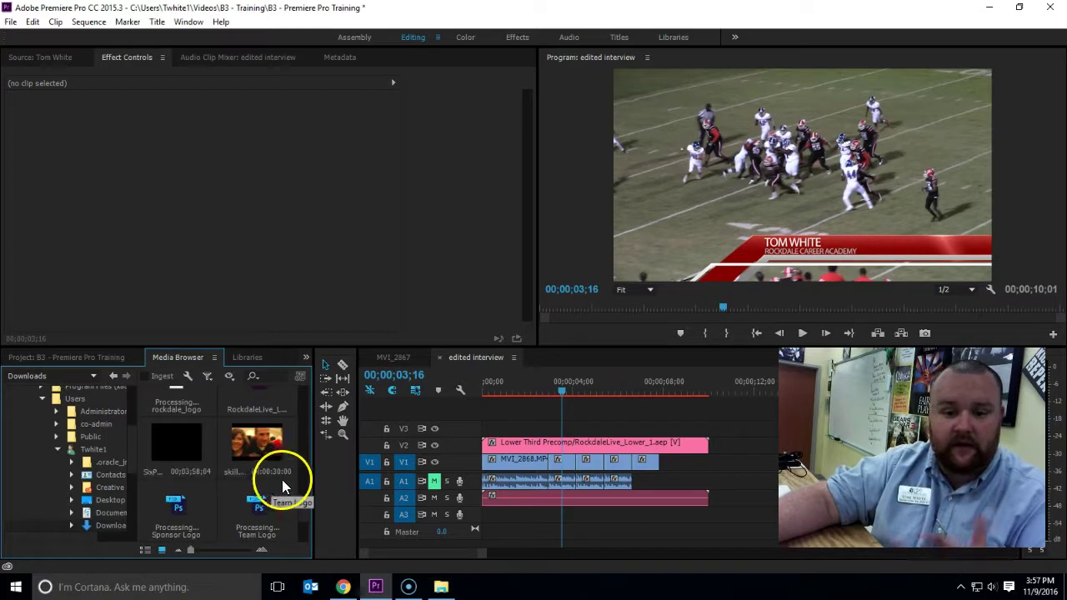
click(269, 453)
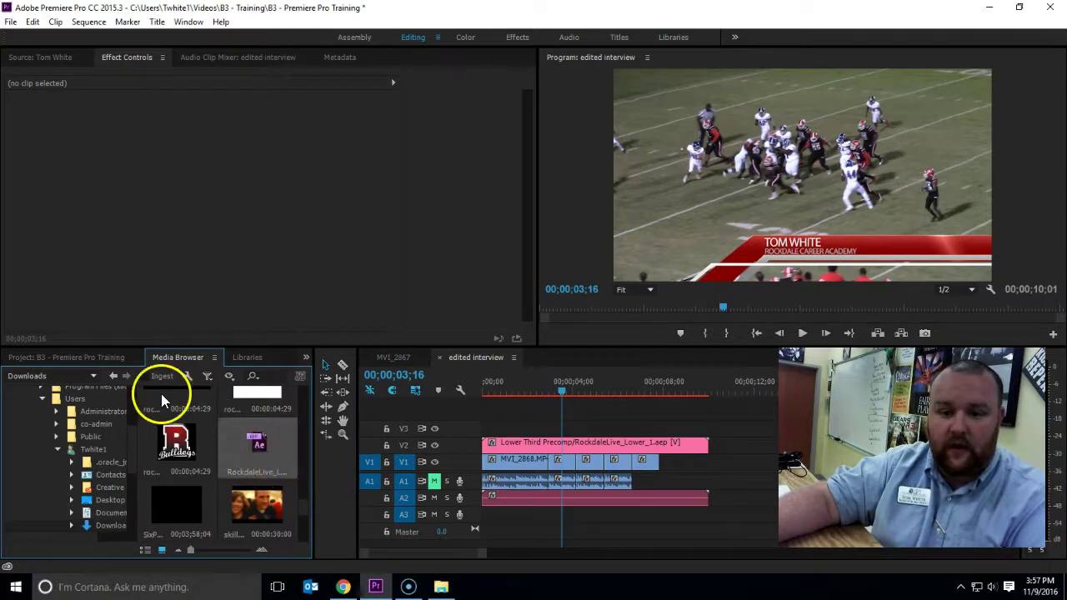
click(107, 358)
drag(154, 404, 205, 503)
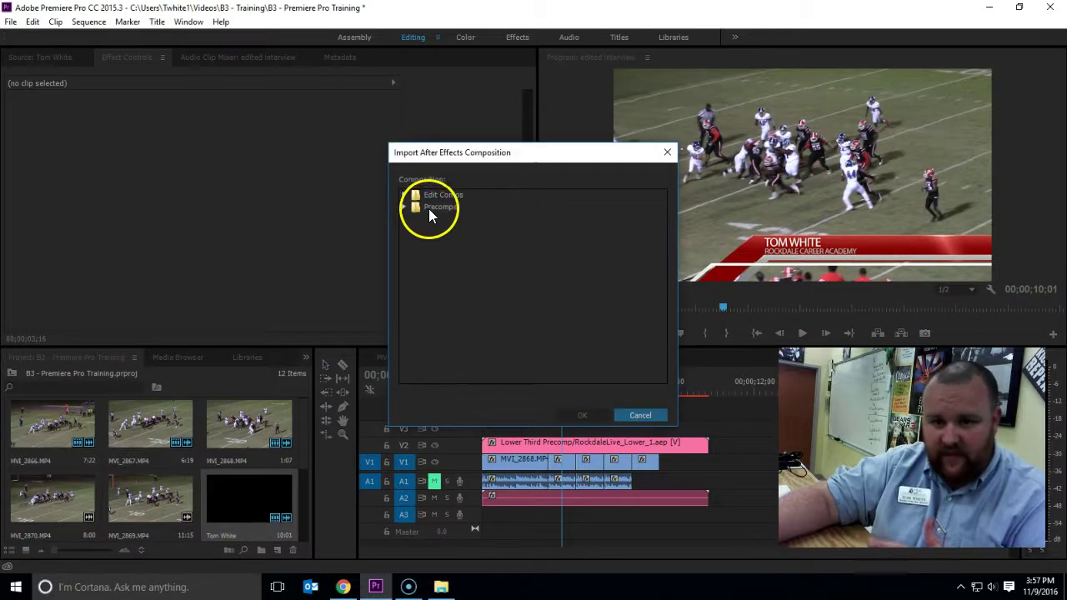
double_click(428, 208)
click(440, 220)
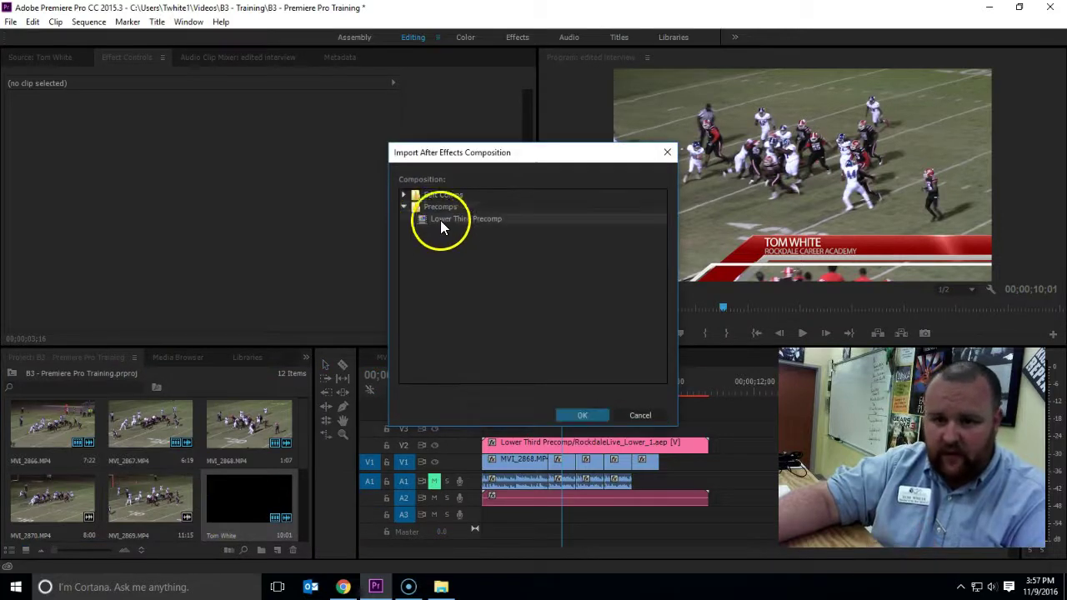
click(584, 415)
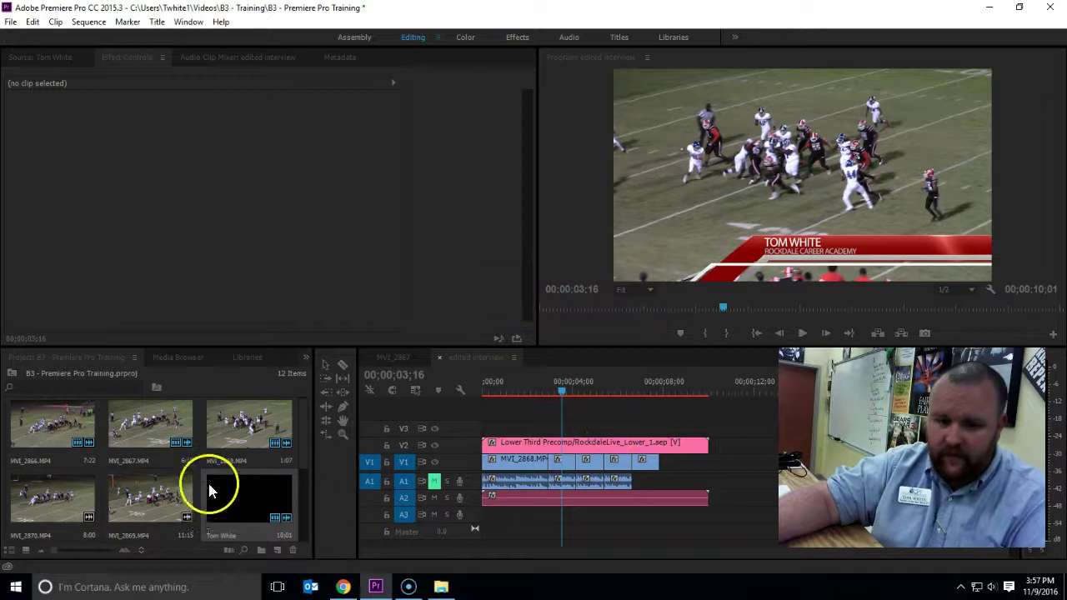
scroll(246, 468, down, 3)
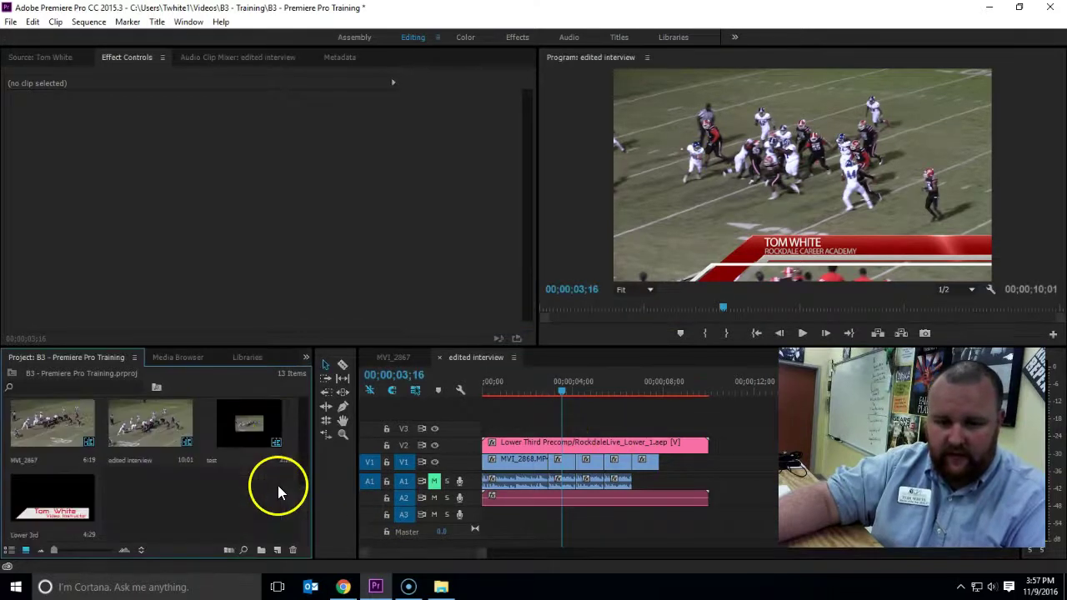
- Set the new lower third's Full Name text to 'Name 2' in Effect Controls
scroll(239, 502, up, 5)
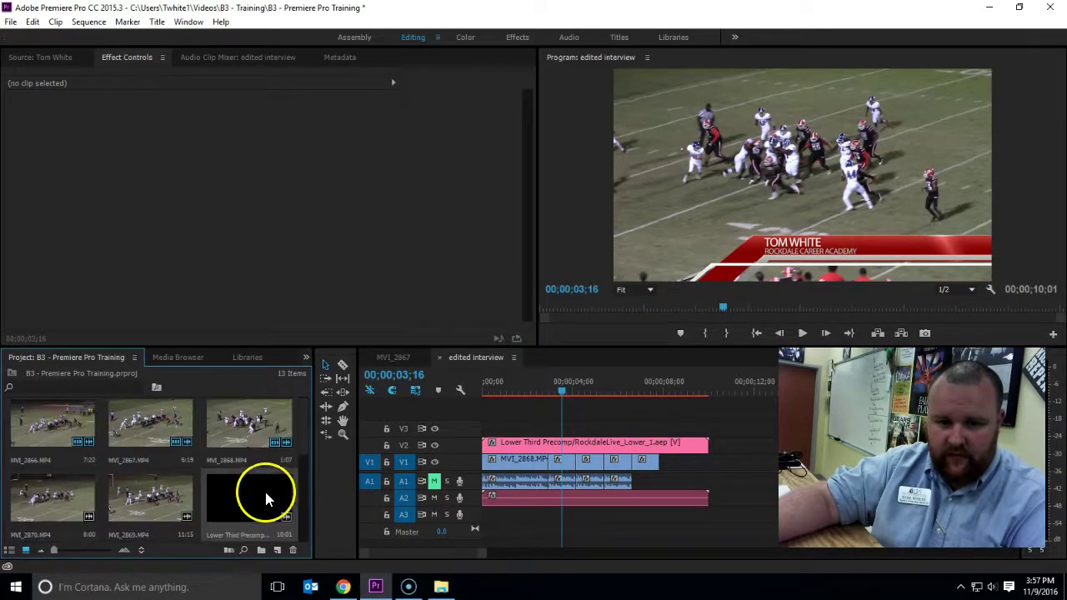
double_click(246, 505)
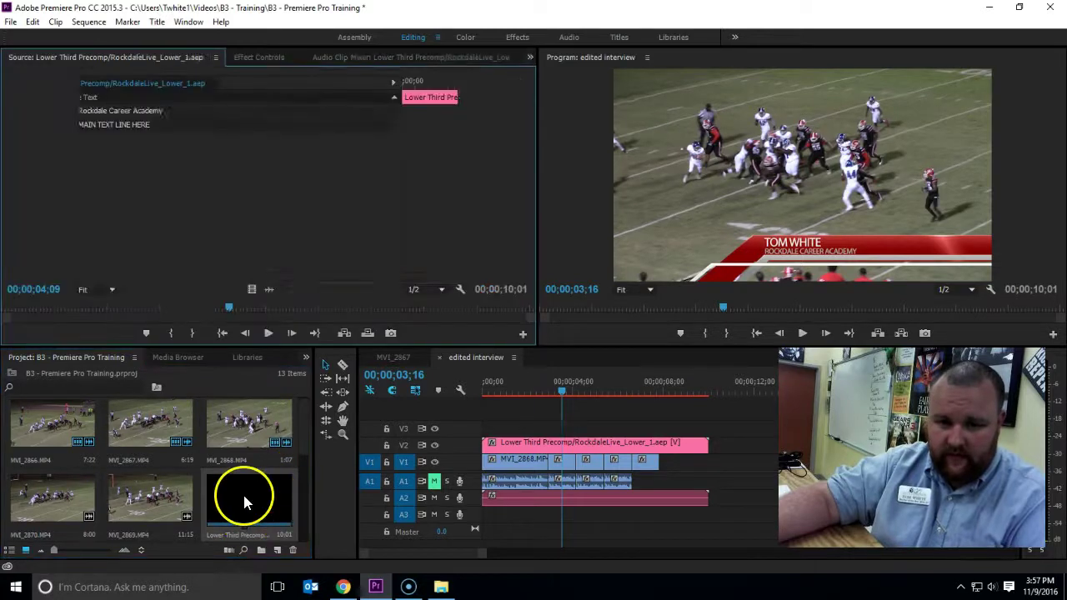
click(241, 59)
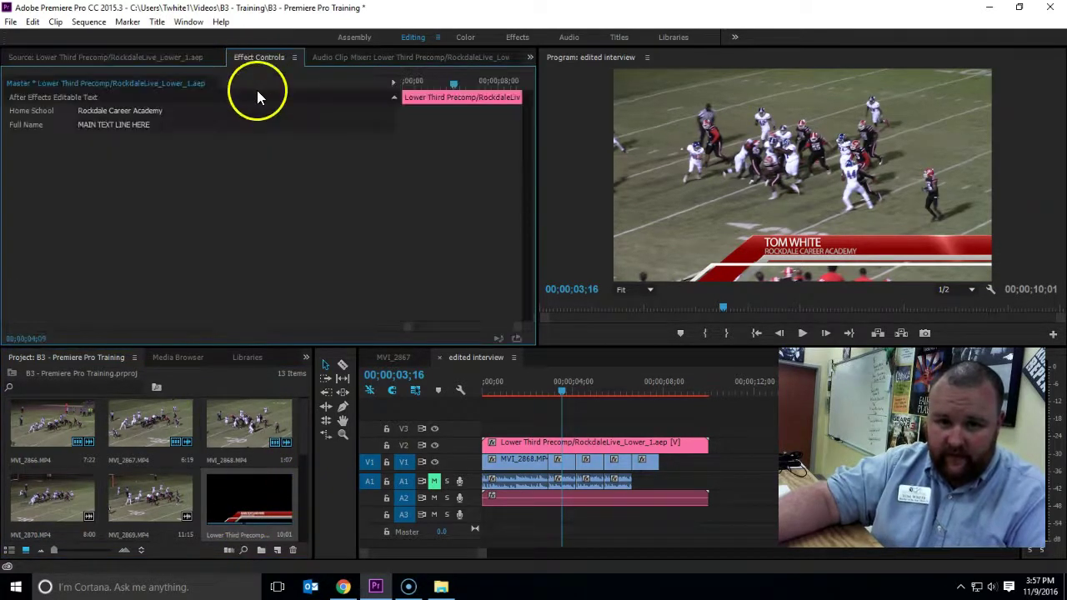
click(164, 123)
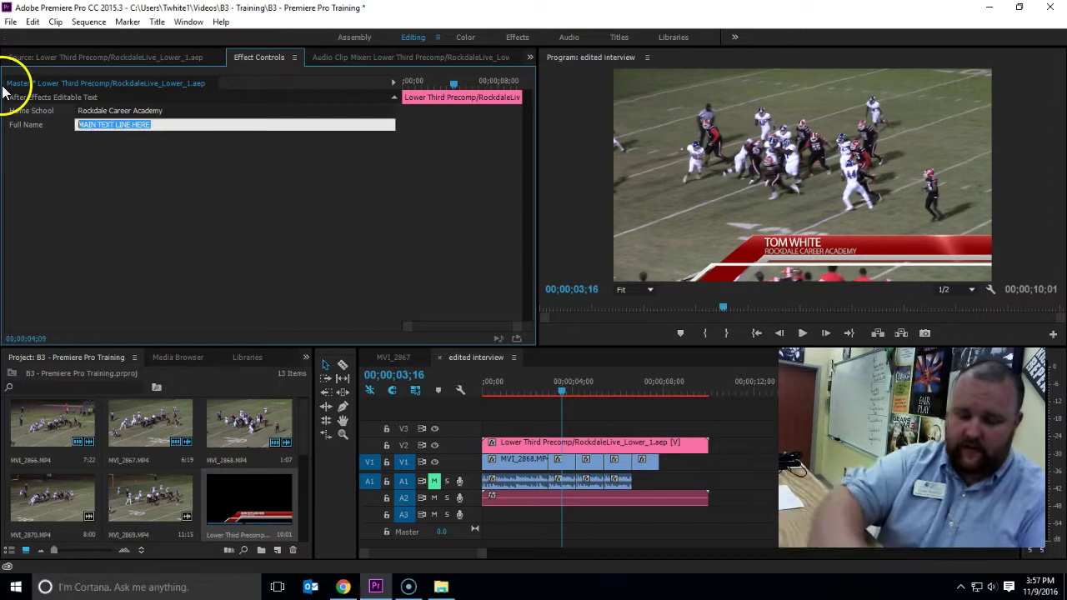
text(Name 2)
click(195, 214)
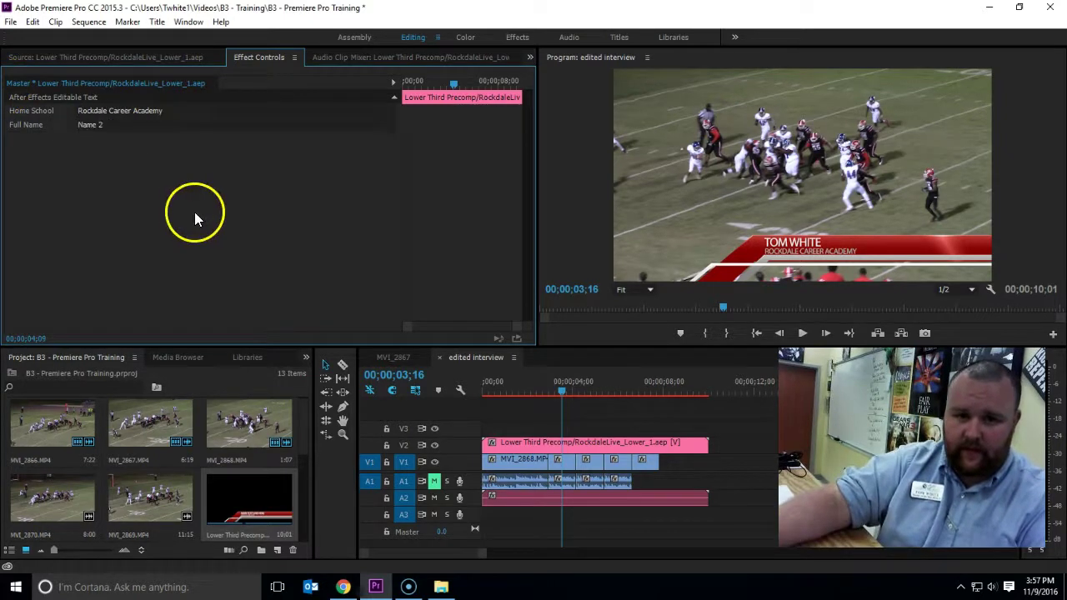
- Rename the new Lower Third Precomp bin item to 'name 2'
click(240, 535)
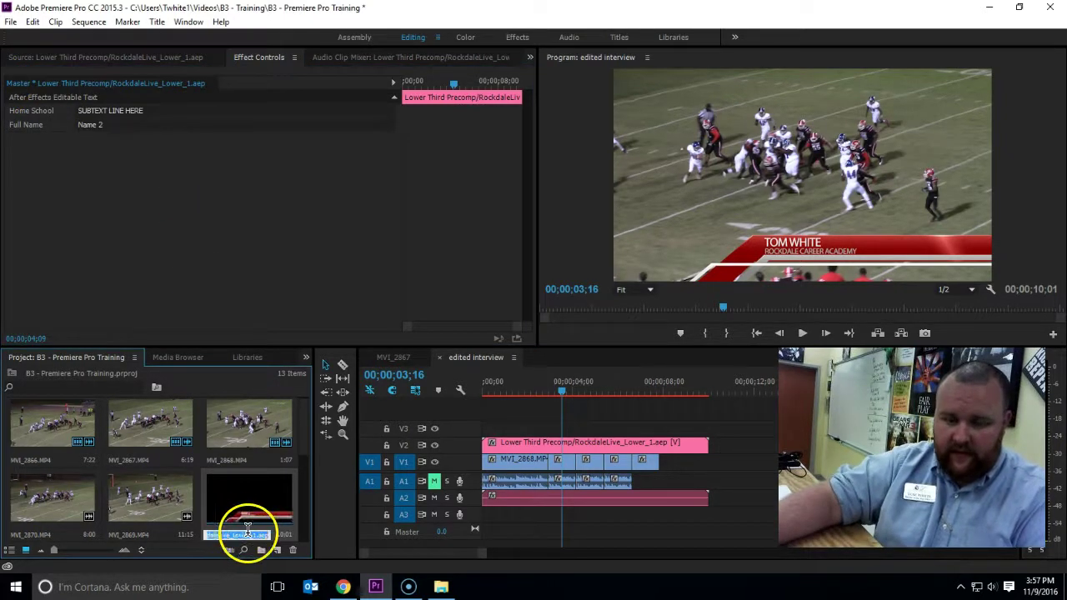
click(247, 531)
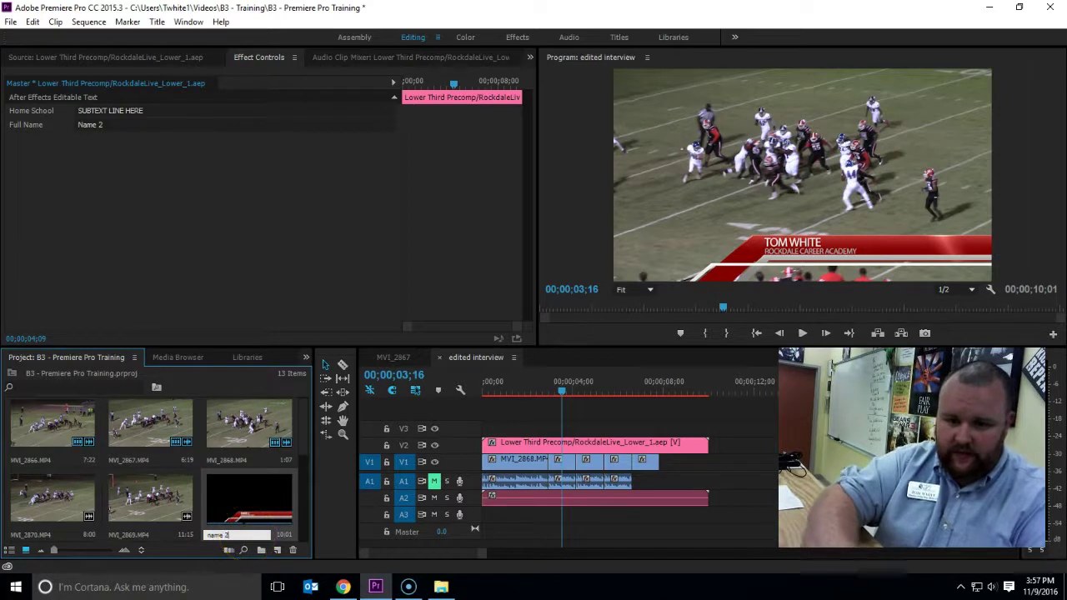
click(256, 537)
key(Return)
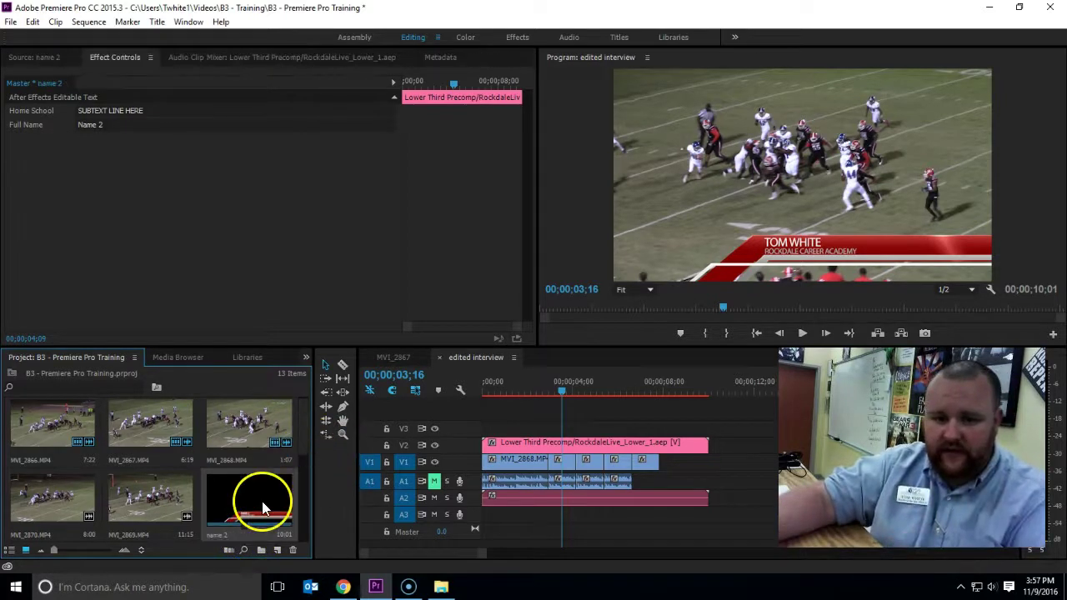
- Drop 'name 2' on V2 right after the first lower third and scrub to preview it
drag(262, 501, 715, 446)
click(758, 387)
mouse_move(759, 389)
mouse_down()
mouse_move(767, 386)
mouse_move(714, 407)
mouse_move(769, 392)
mouse_up()
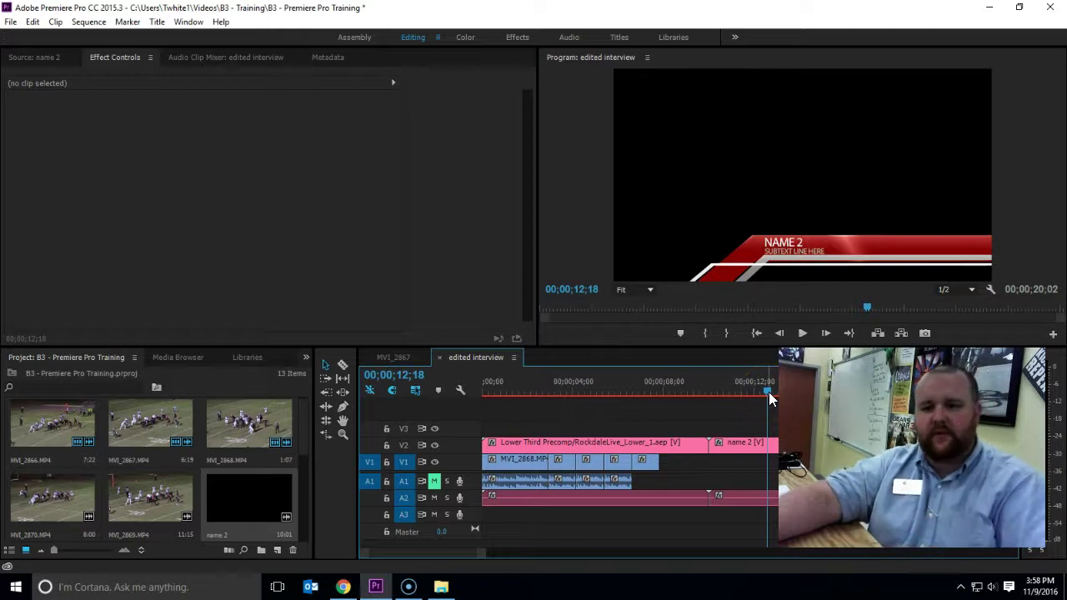
click(769, 392)
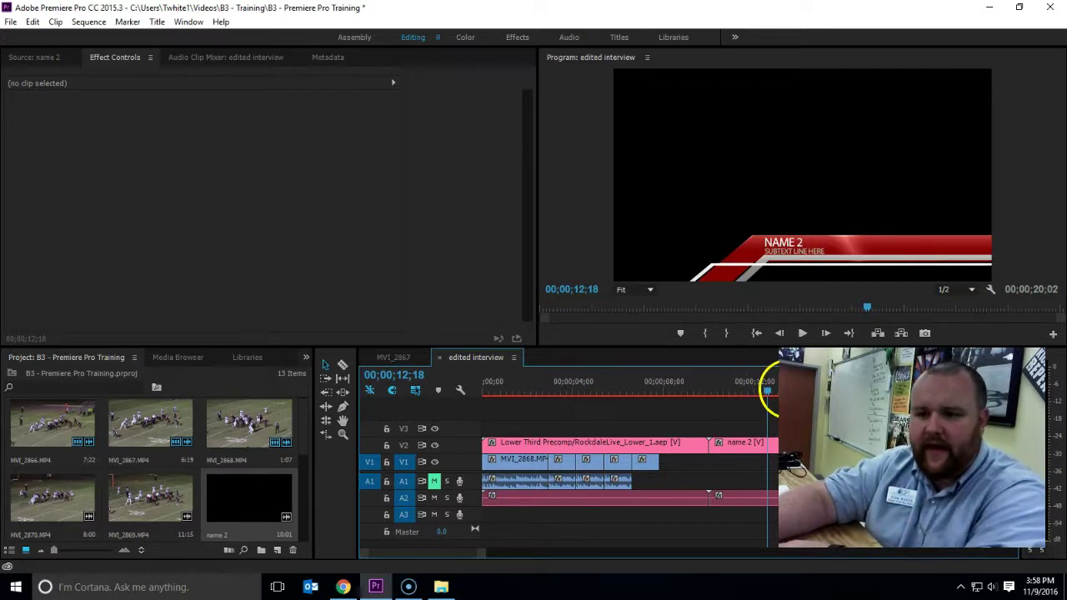
- Switch to the Media Browser and scroll the folder tree back to Downloads
click(173, 358)
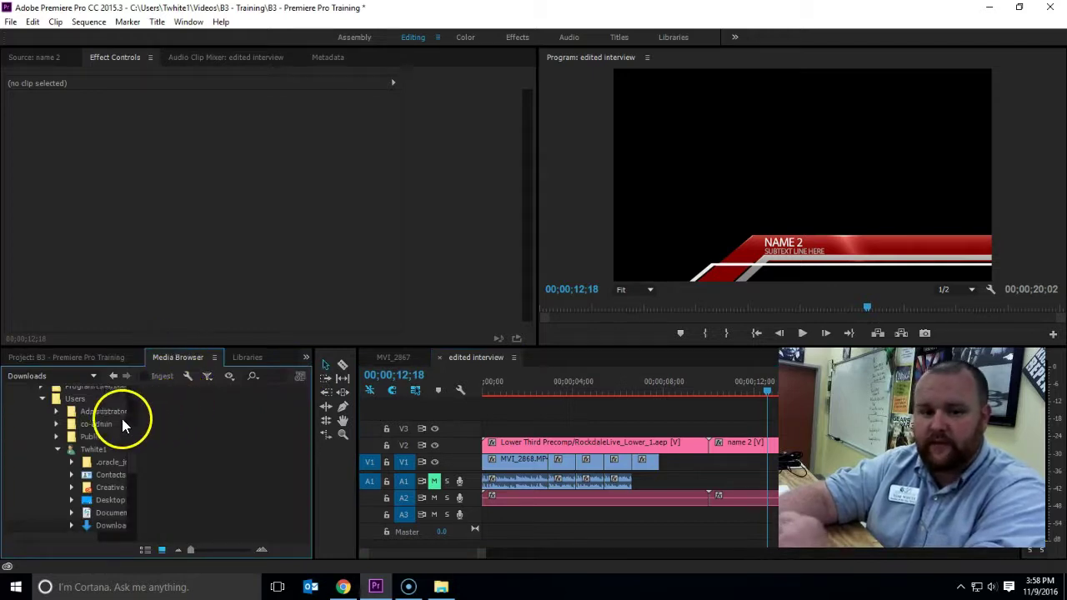
scroll(97, 415, up, 5)
scroll(71, 422, down, 3)
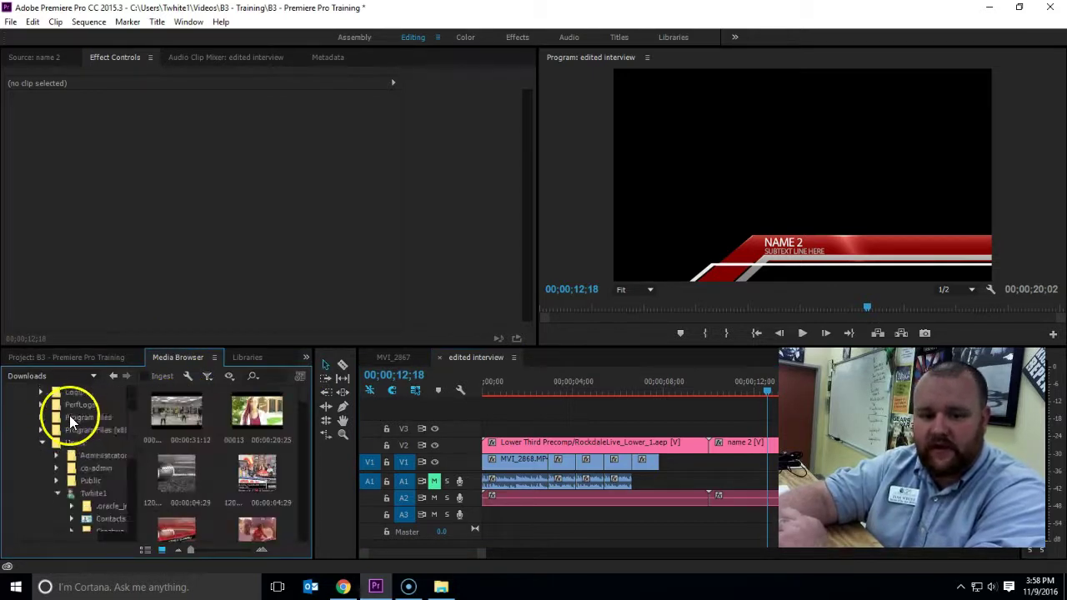
scroll(95, 495, down, 3)
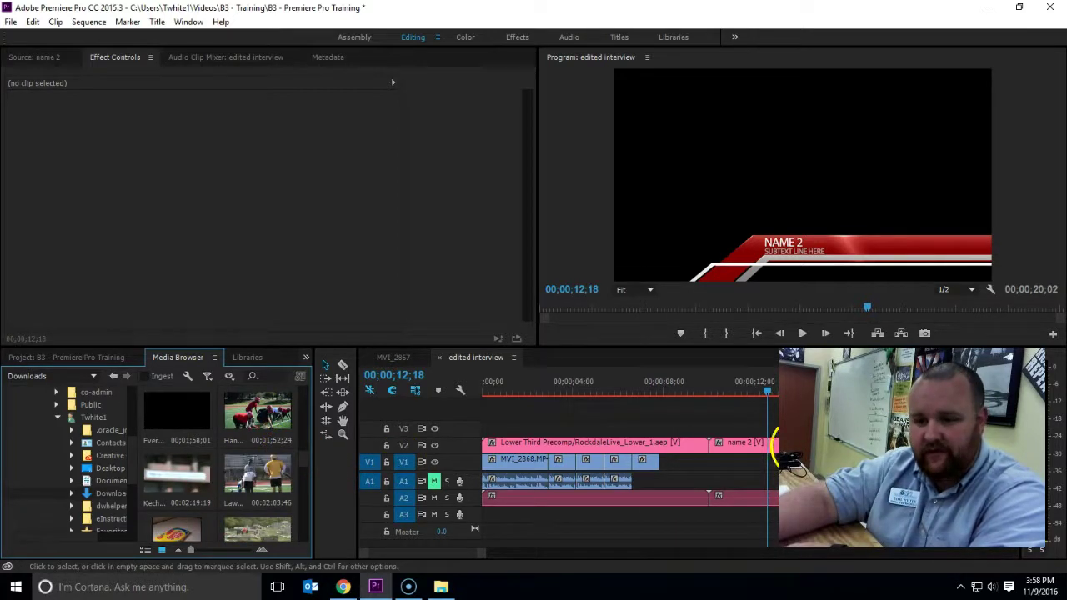
- Scrub to about three seconds and drag the first lower third's out point back to it on V2
drag(771, 399, 806, 401)
key(Right)
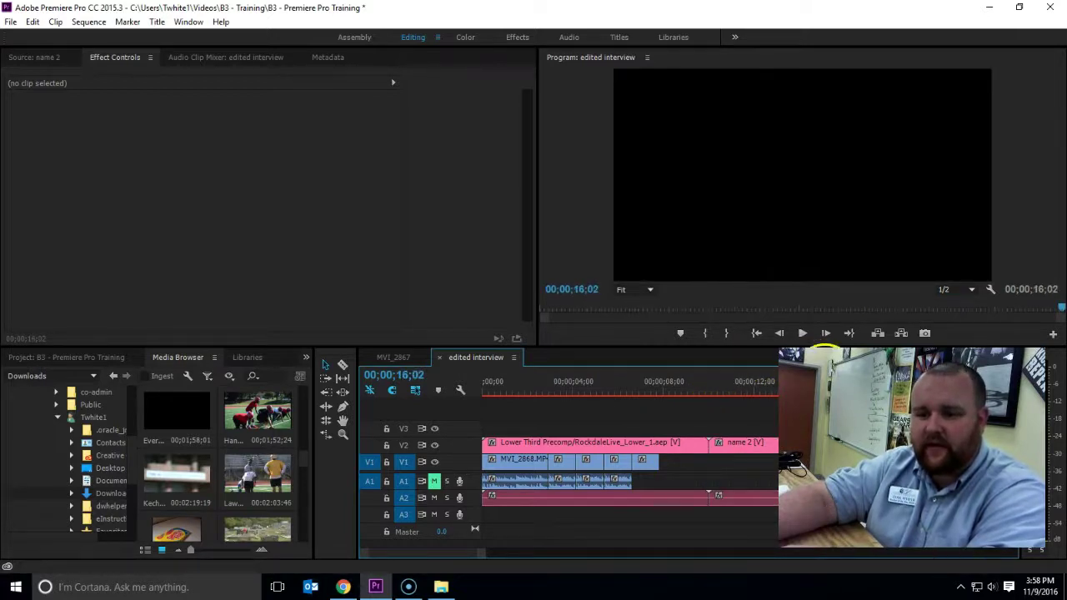
click(769, 392)
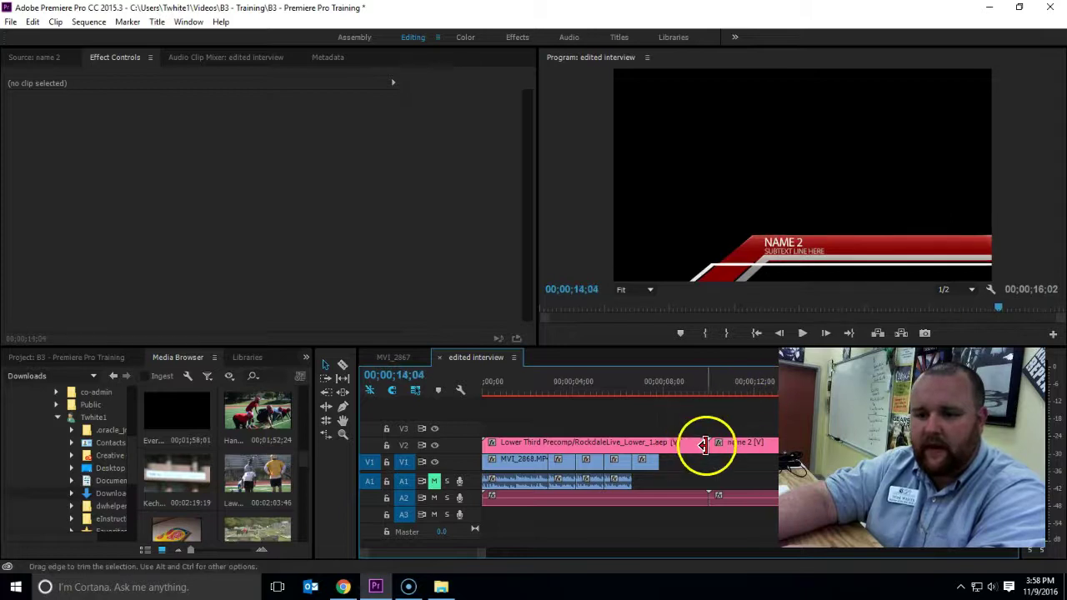
drag(708, 442, 555, 442)
drag(493, 393, 561, 392)
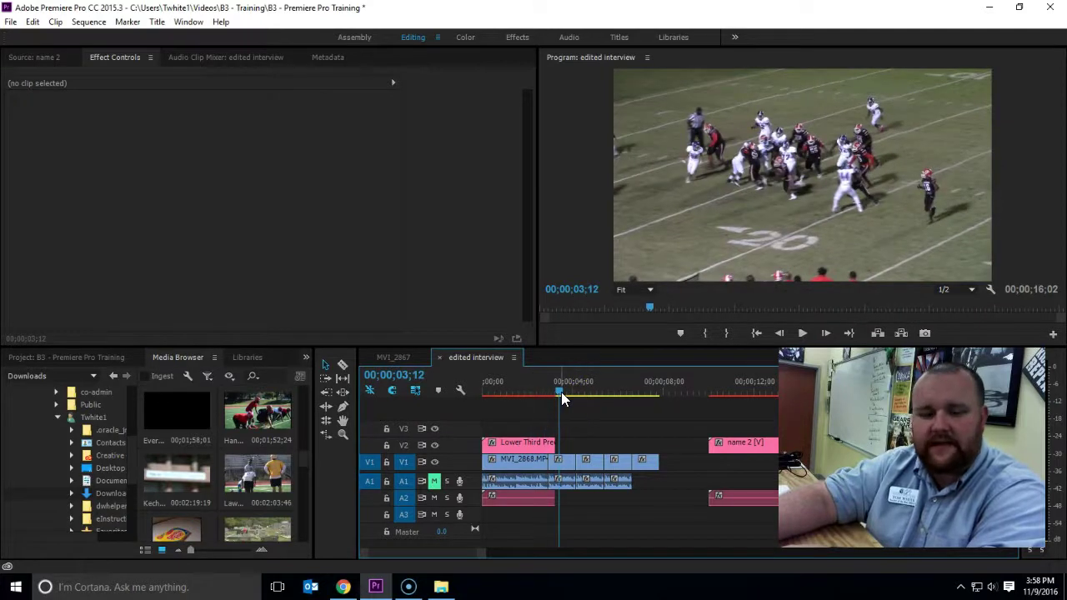